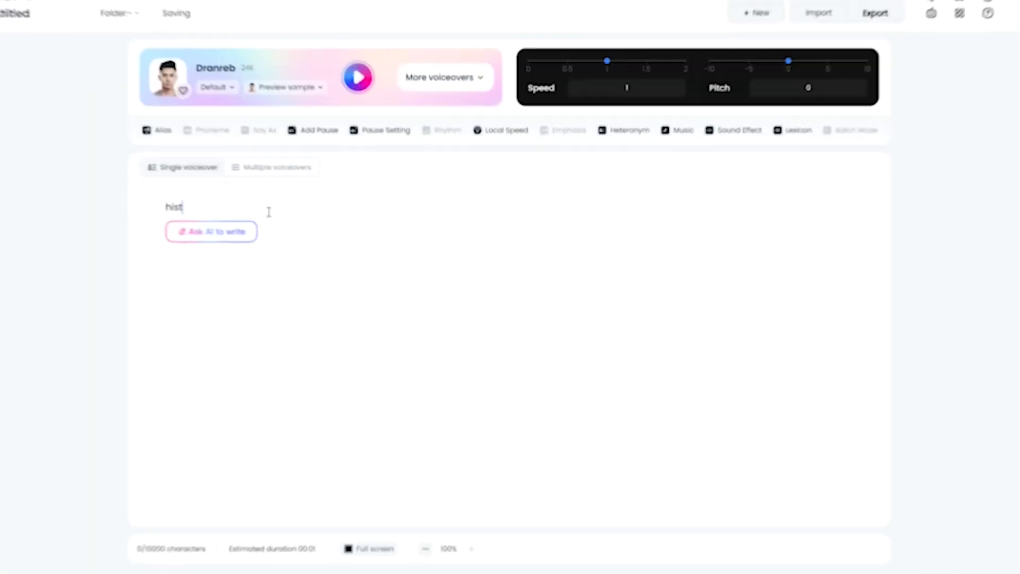
# Ask the AI writer for weird Roman facts and copy the famous leaders' last-words short link
pyautogui.write('ory facts, weird facts about Romans')
pyautogui.click(213, 222)
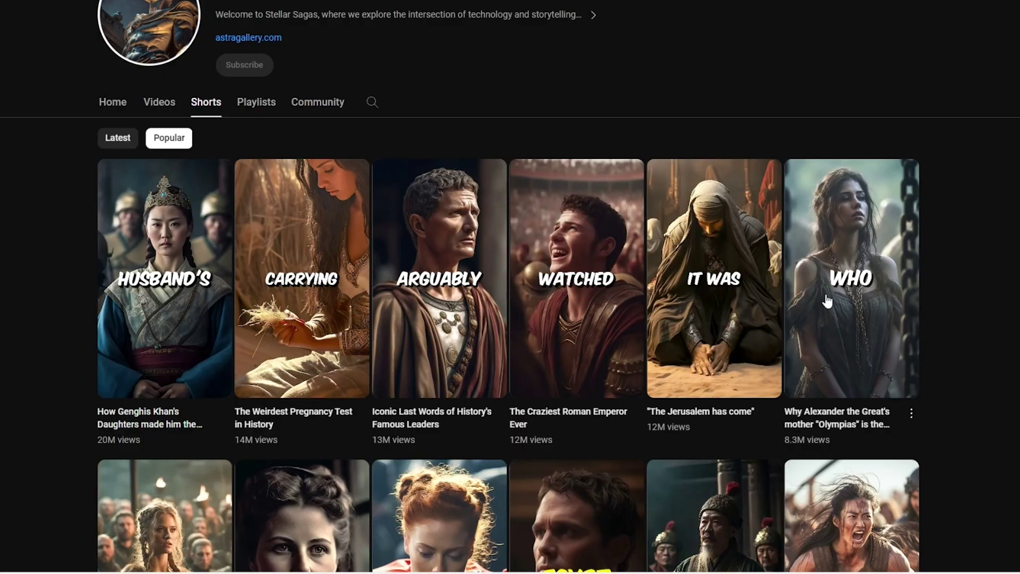
pyautogui.rightClick(412, 286)
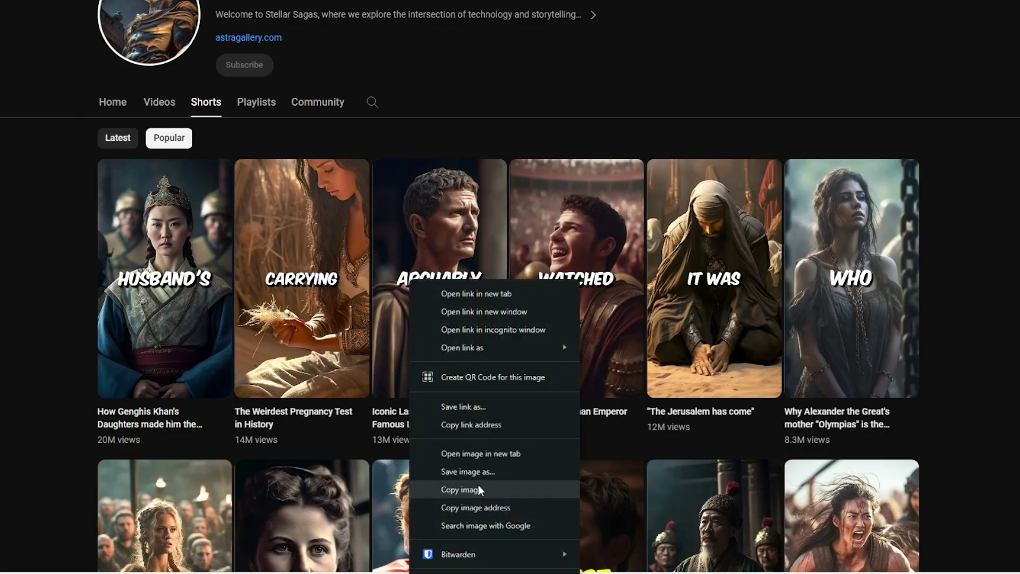
pyautogui.click(473, 432)
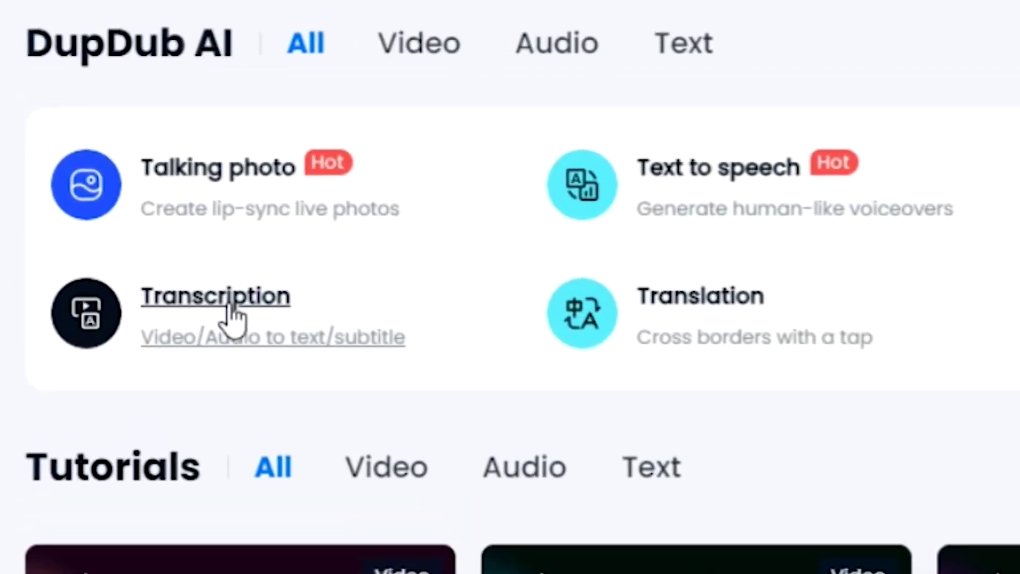
pyautogui.click(92, 123)
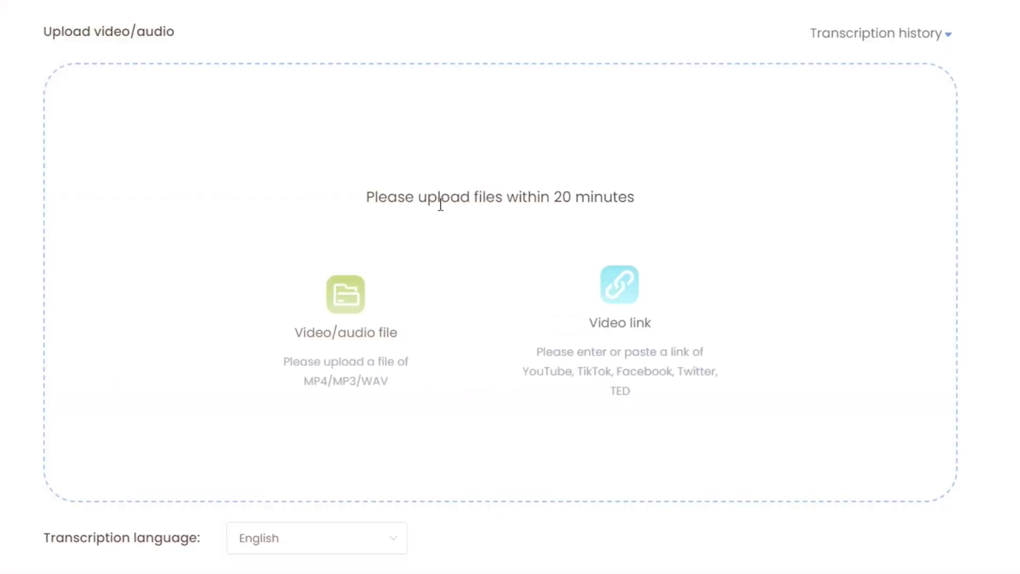
# Transcribe the copied YouTube short in DupDub from its video link
pyautogui.click(618, 287)
pyautogui.scroll(-1, 371, 334)
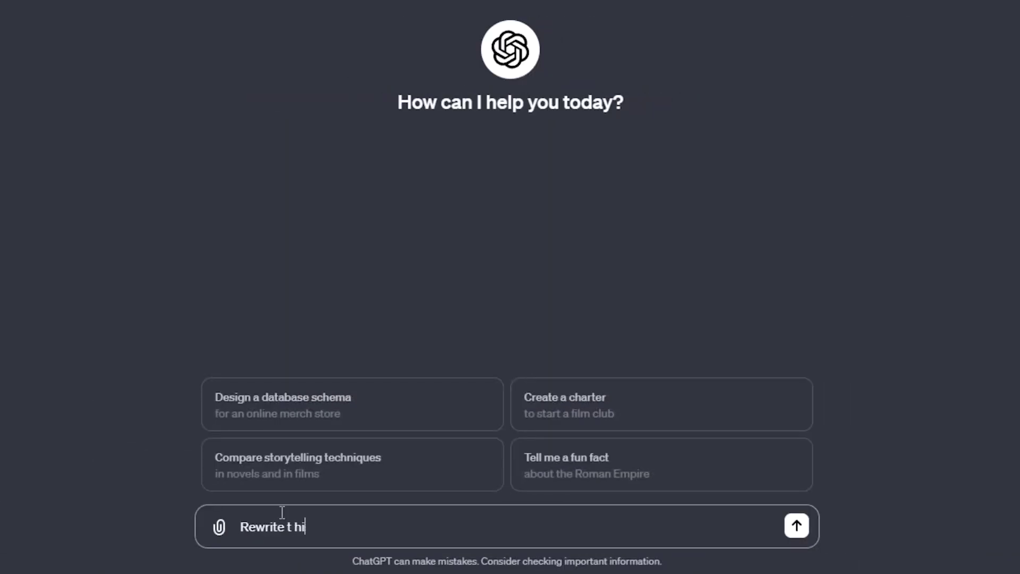
# Paste the transcript after 'Rewrite this transcription' and send it to ChatGPT
pyautogui.hotkey('ctrl', 'v')
pyautogui.press('Return')
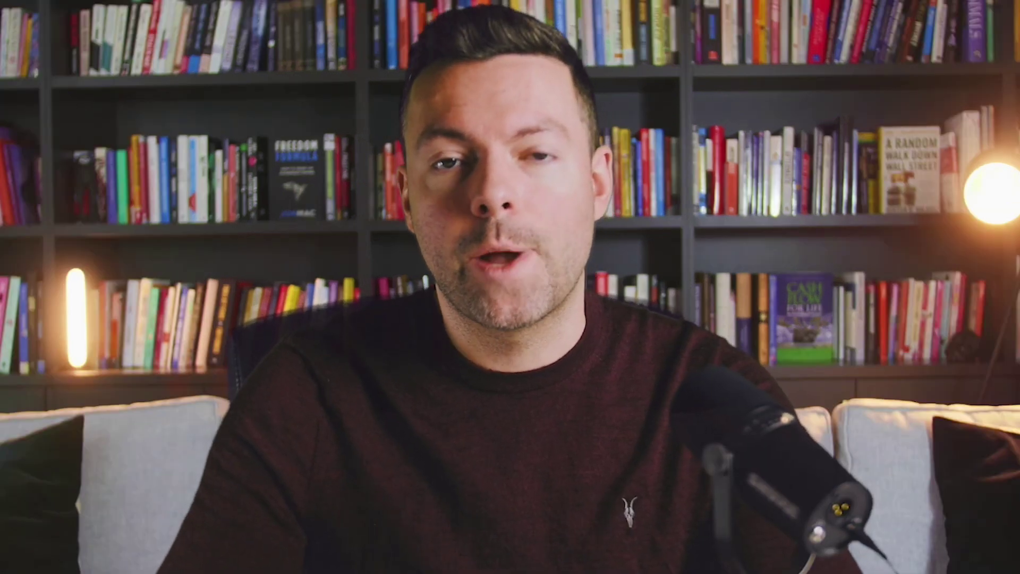
# Go to Leonardo.Ai's home dashboard and open the AI image generator
pyautogui.write('an')
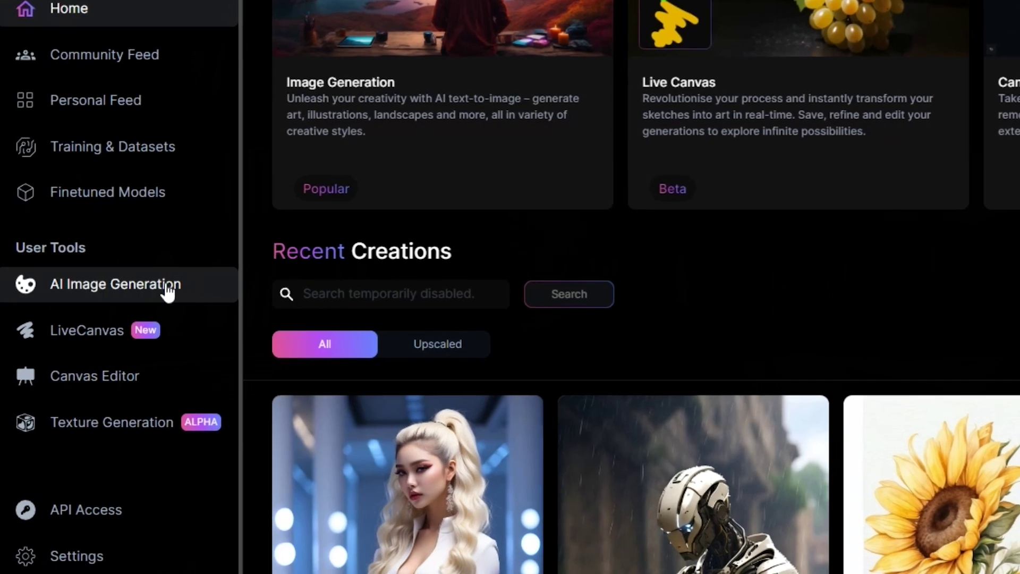
pyautogui.click(168, 291)
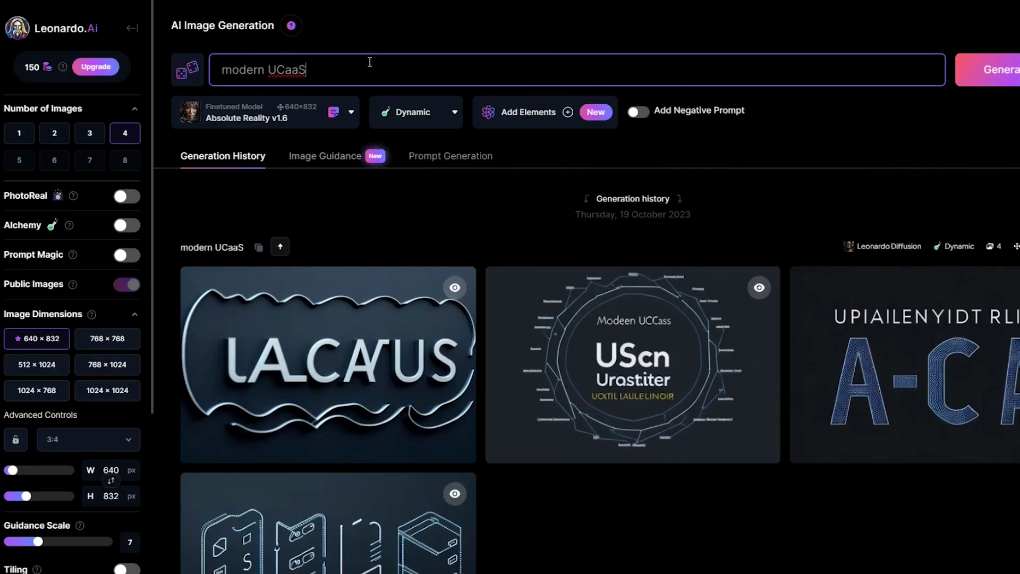
# Replace the prompt with only the Julius Caesar Senate prompt and generate four images
pyautogui.hotkey('ctrl', 'v')
pyautogui.hotkey('ctrl', 'a')
pyautogui.hotkey('ctrl', 'v')
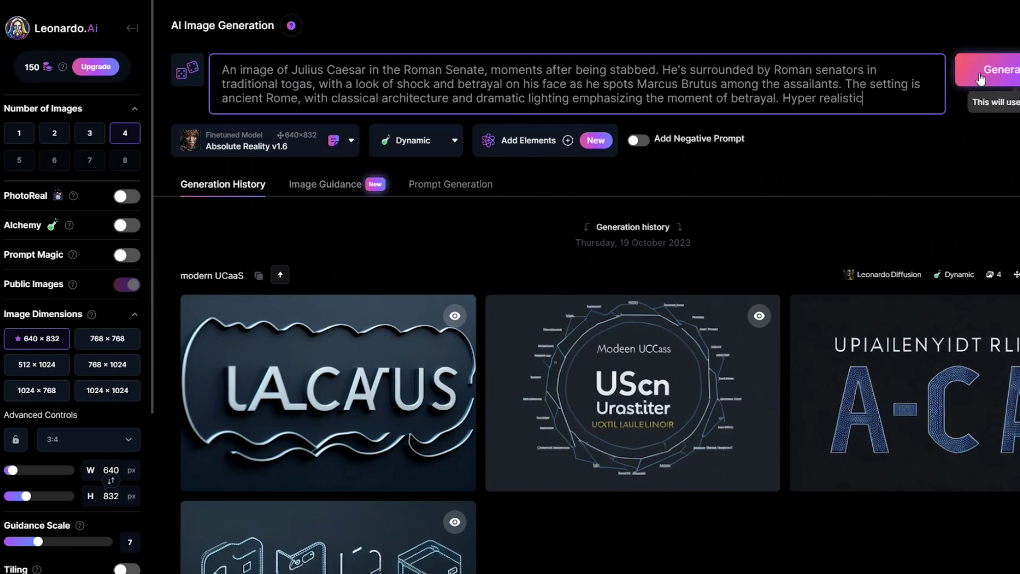
pyautogui.click(122, 137)
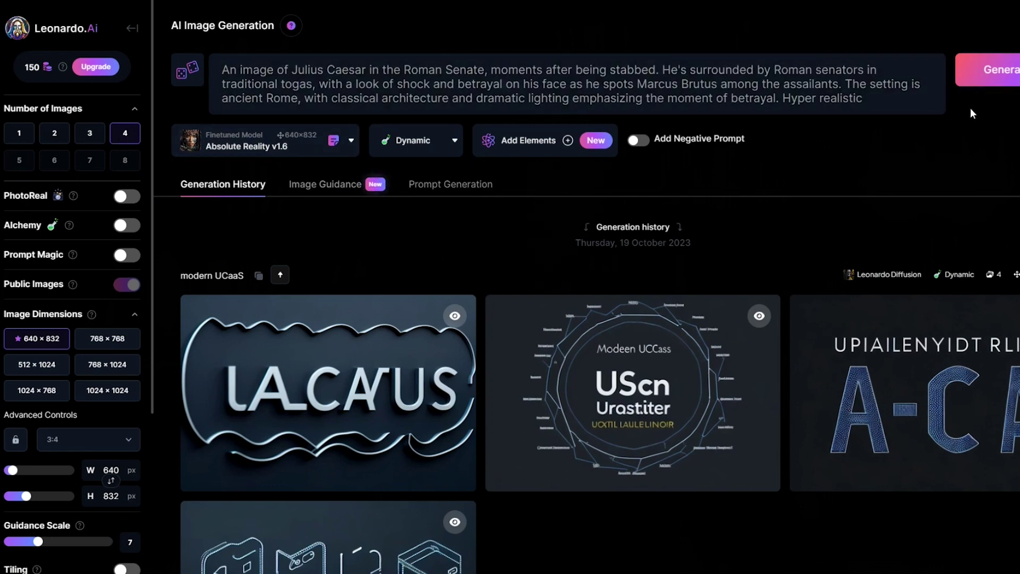
pyautogui.click(991, 76)
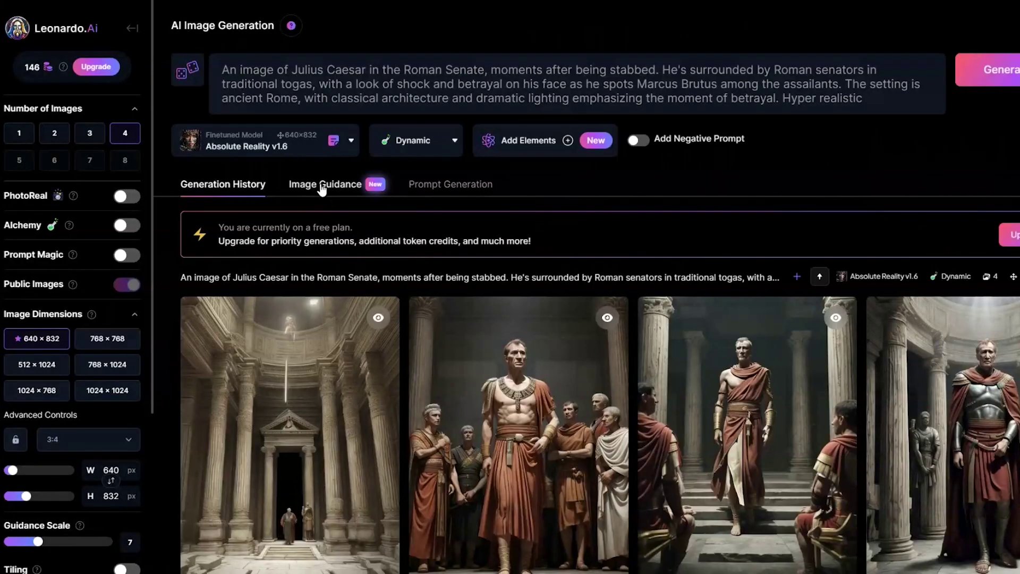
# Turn on Image Guidance and upload a reference image
pyautogui.click(333, 195)
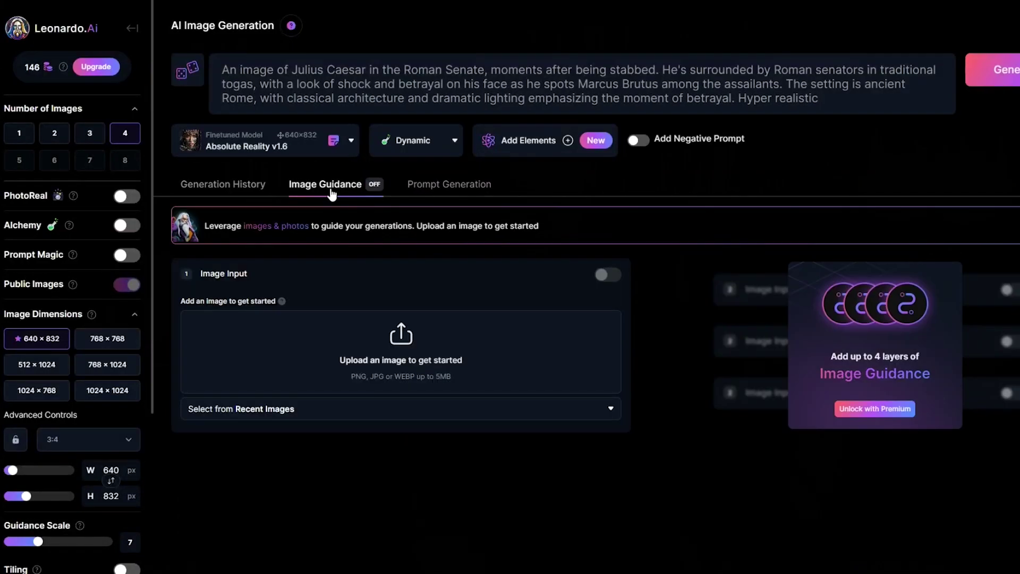
pyautogui.click(392, 353)
pyautogui.doubleClick(221, 102)
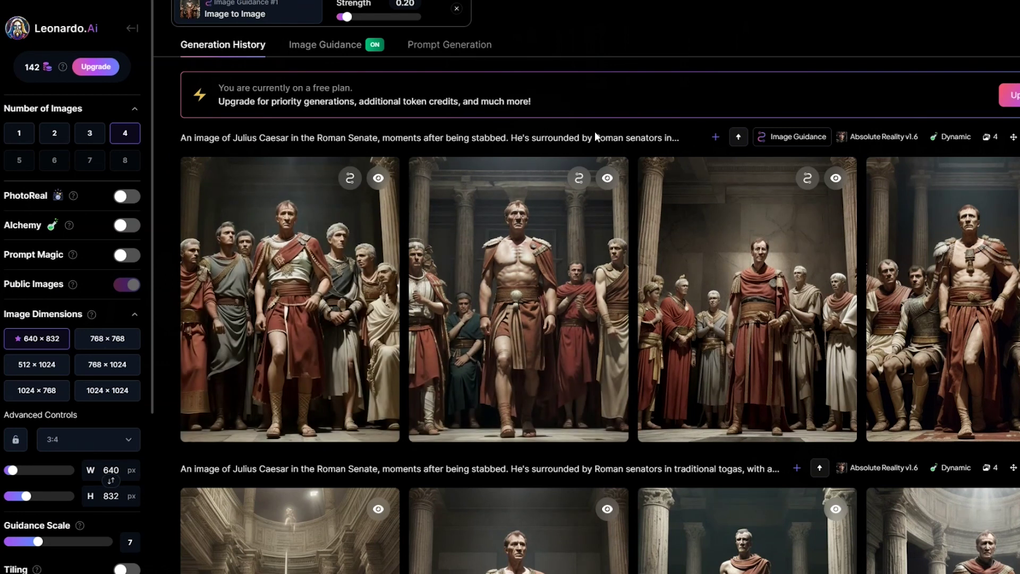
# View one of the generated Alexander the Great images at full size
pyautogui.scroll(3, 594, 131)
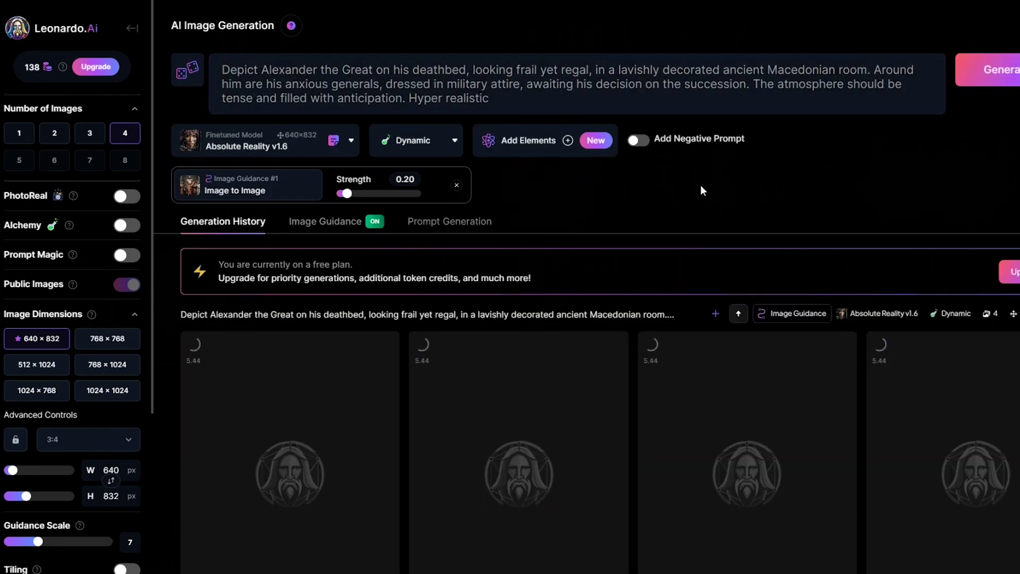
pyautogui.scroll(-2, 640, 204)
pyautogui.click(766, 422)
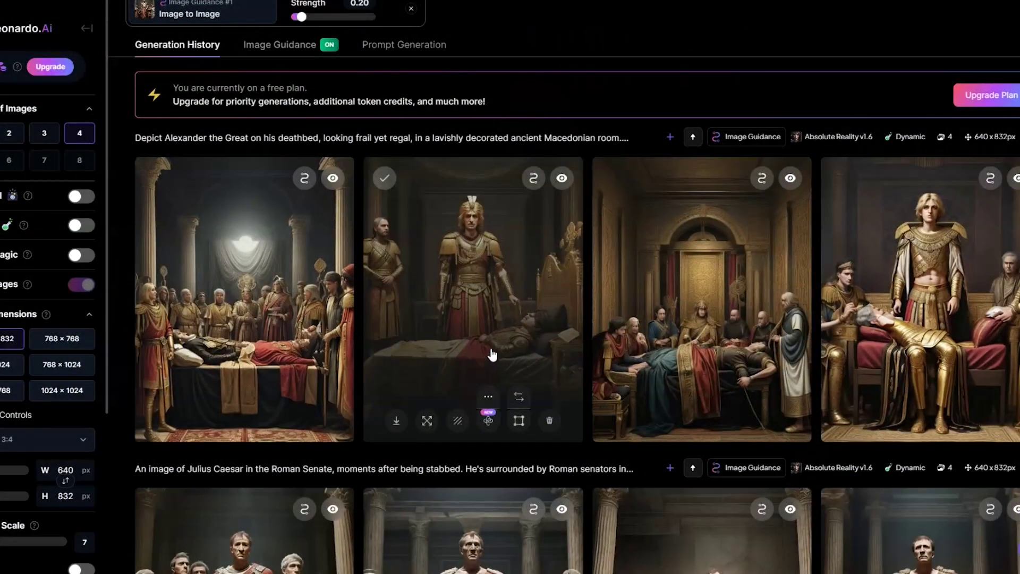
pyautogui.click(492, 355)
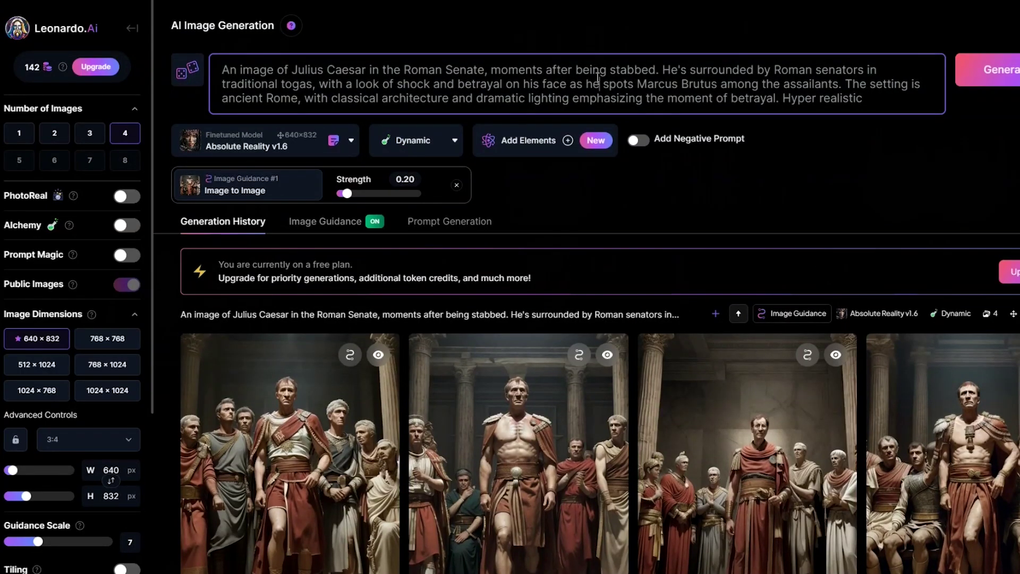
# Replace the old prompt text before 'Hyper realistic' with the Alexander the Great prompt
pyautogui.moveTo(780, 101); pyautogui.dragTo(221, 69)
pyautogui.hotkey('ctrl', 'v')
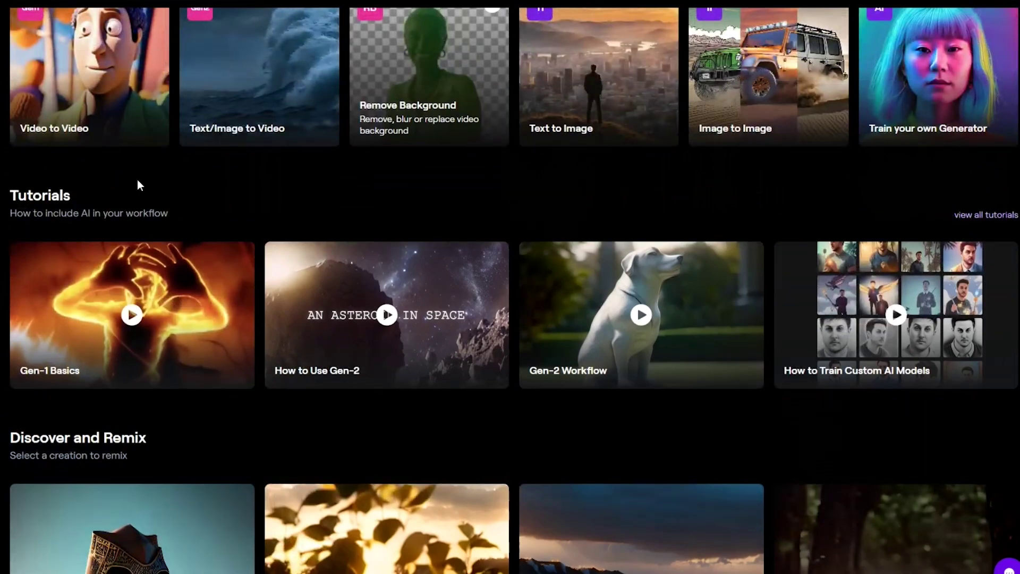
pyautogui.scroll(2, 137, 185)
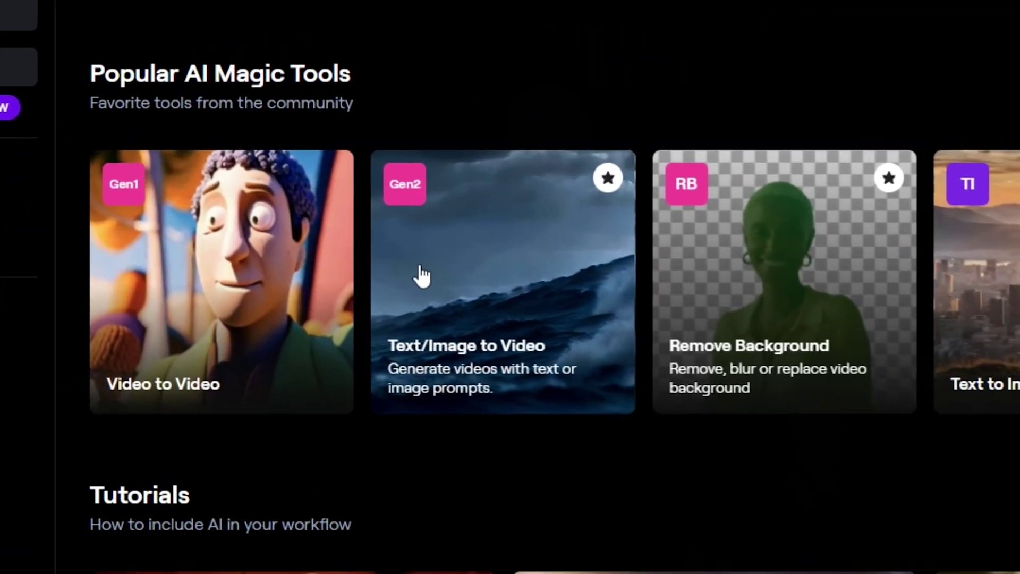
# Upload the Julius Caesar image as the starting frame in Runway's image-to-video tool
pyautogui.click(421, 276)
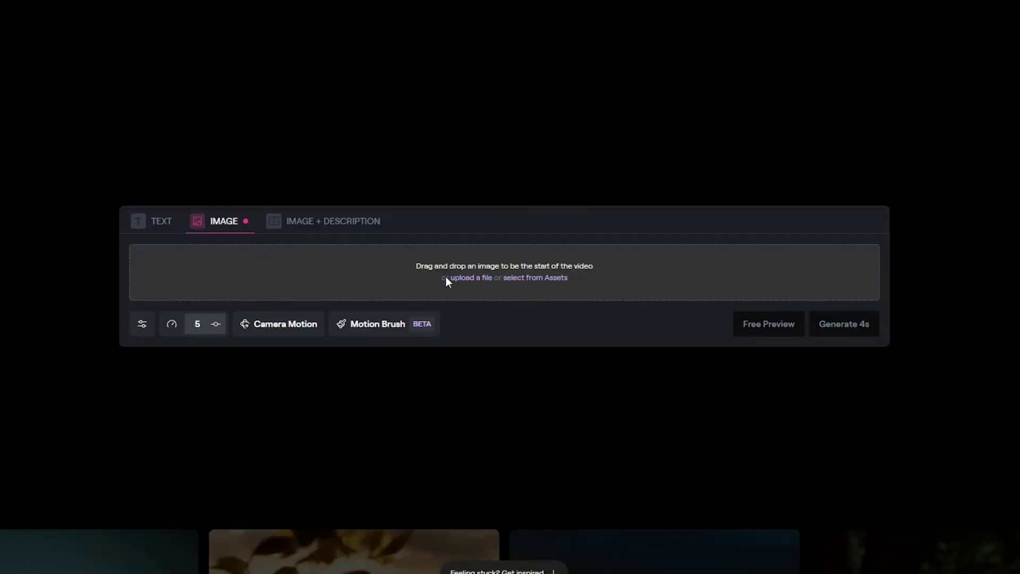
pyautogui.click(471, 278)
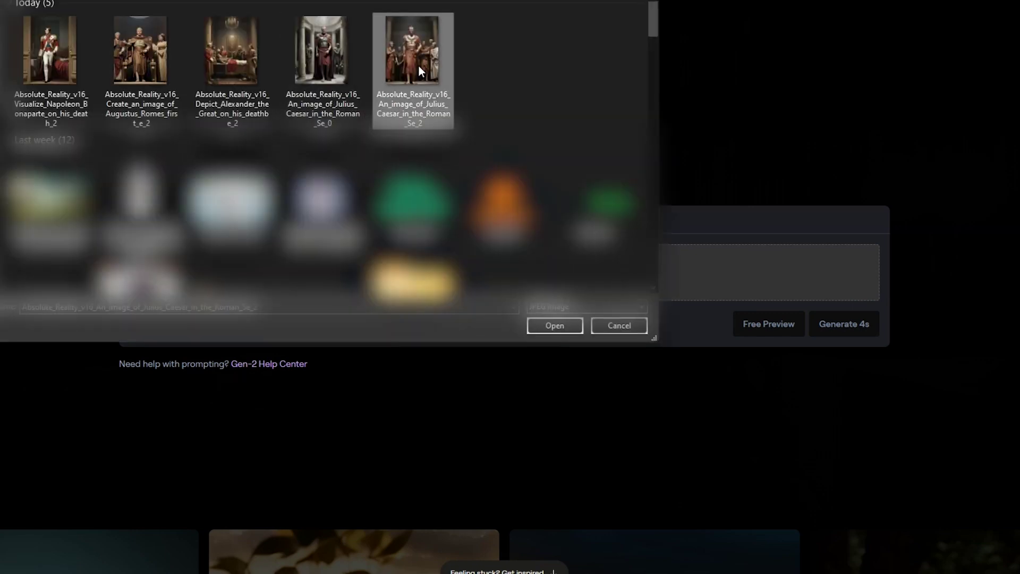
pyautogui.doubleClick(419, 66)
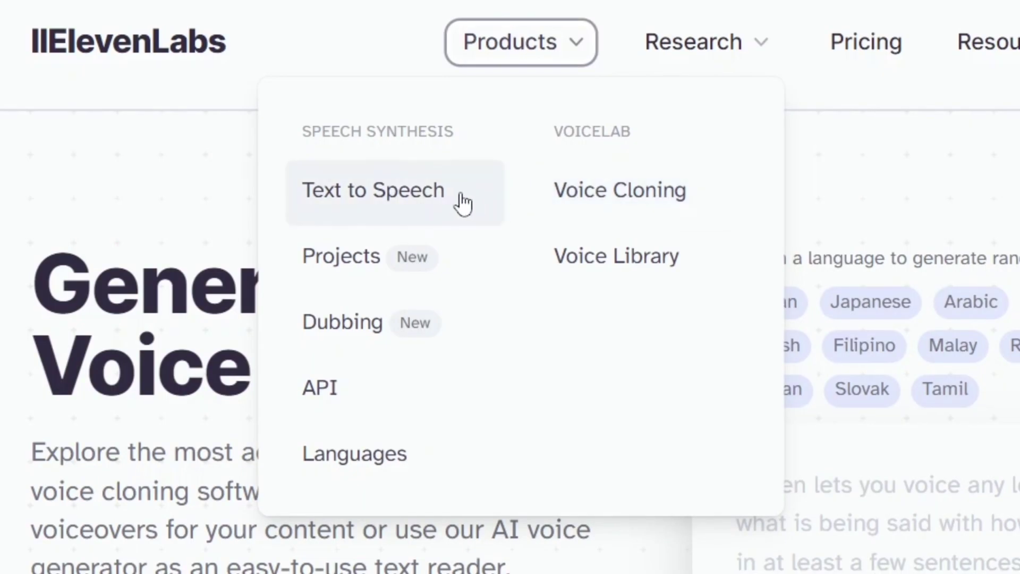
# Paste the script into ElevenLabs Text to Speech with the Adam voice, then play back the project
pyautogui.click(461, 202)
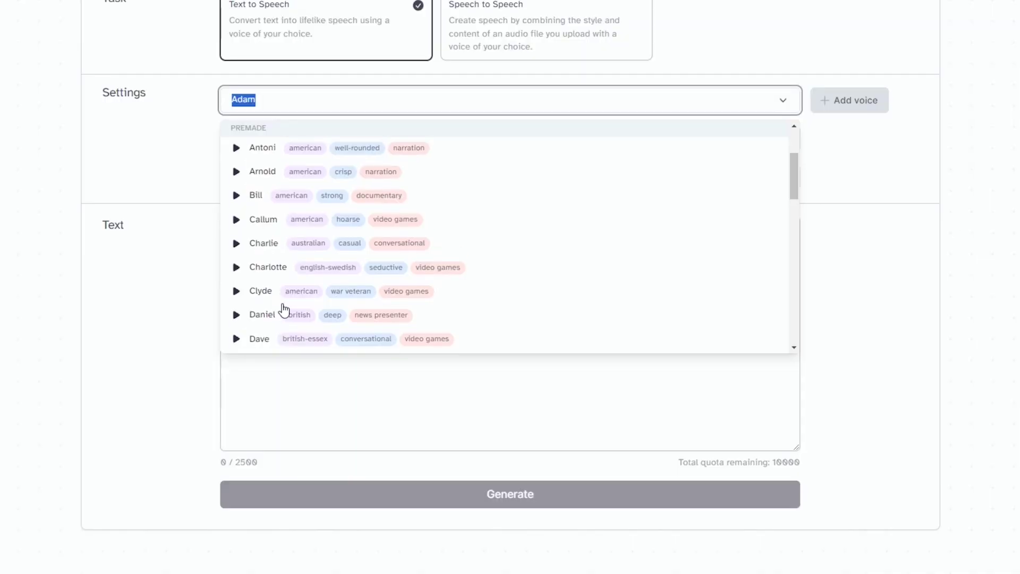
pyautogui.scroll(3, 282, 298)
pyautogui.click(268, 160)
pyautogui.rightClick(298, 231)
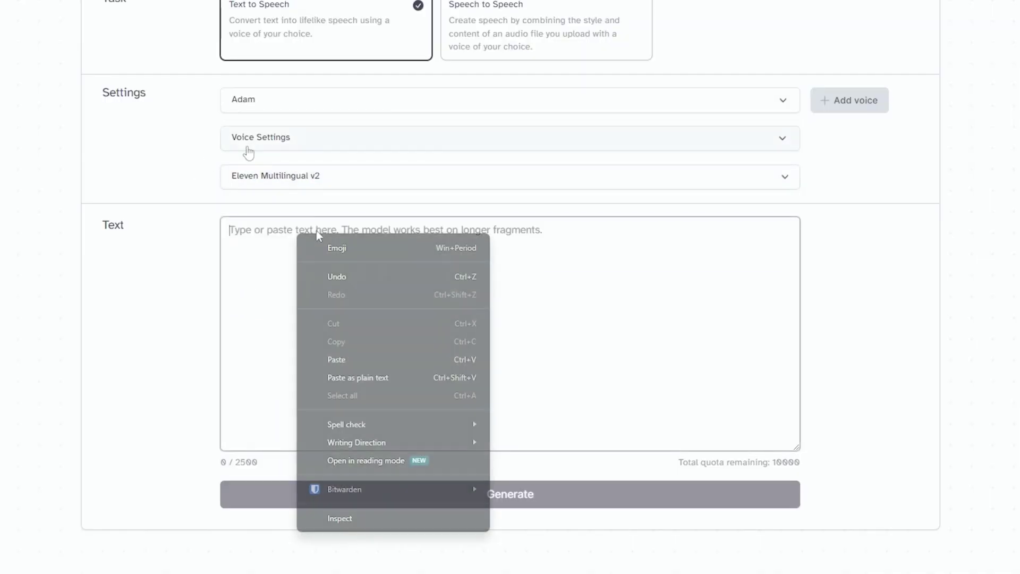
pyautogui.click(359, 363)
pyautogui.scroll(-3, 305, 319)
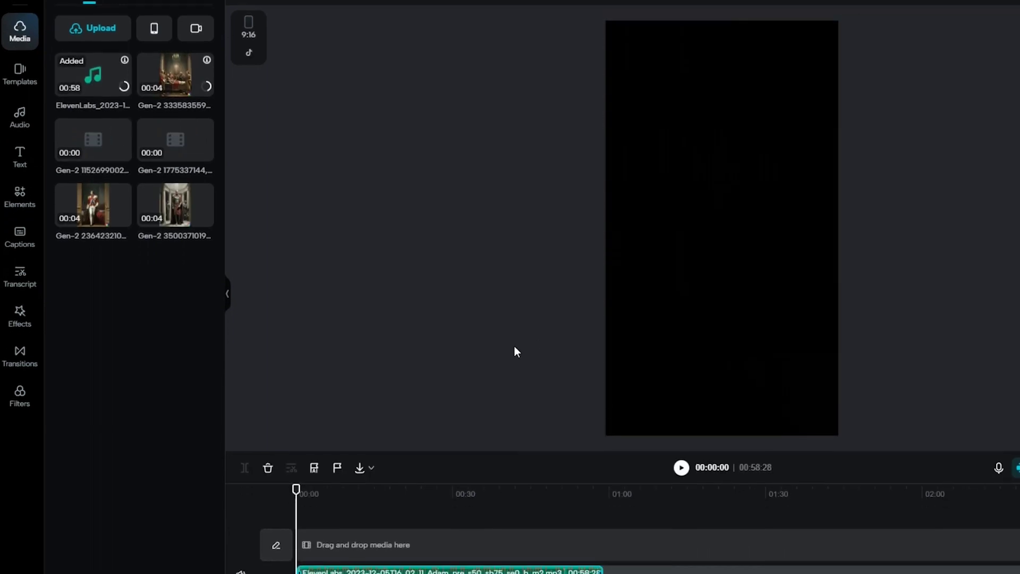
pyautogui.press('space')
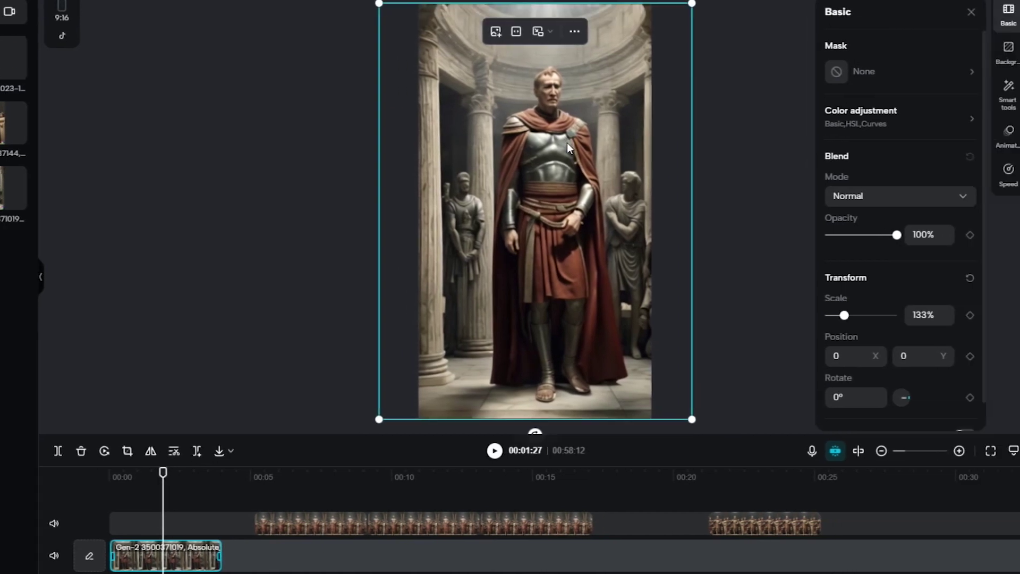
# Reposition the armoured general clip and the 00:26:20 clip within the frame
pyautogui.moveTo(540, 265); pyautogui.dragTo(542, 266)
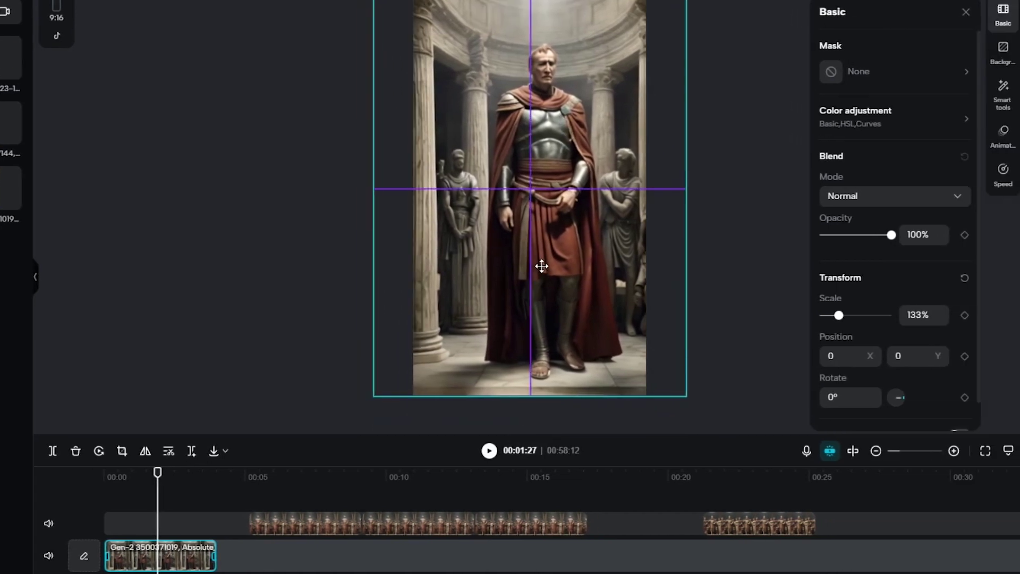
pyautogui.moveTo(508, 328); pyautogui.dragTo(497, 329)
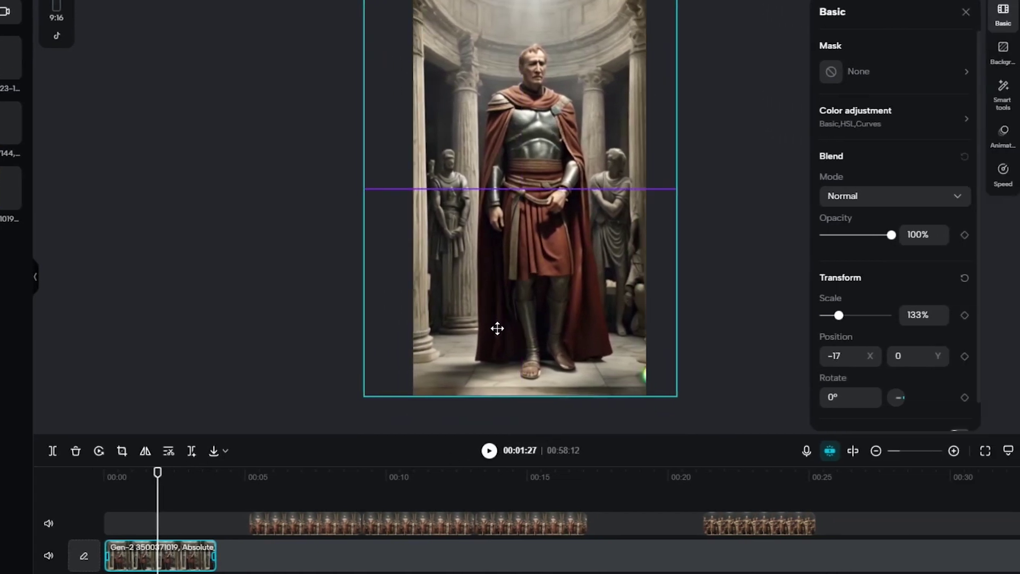
pyautogui.click(286, 531)
pyautogui.click(279, 477)
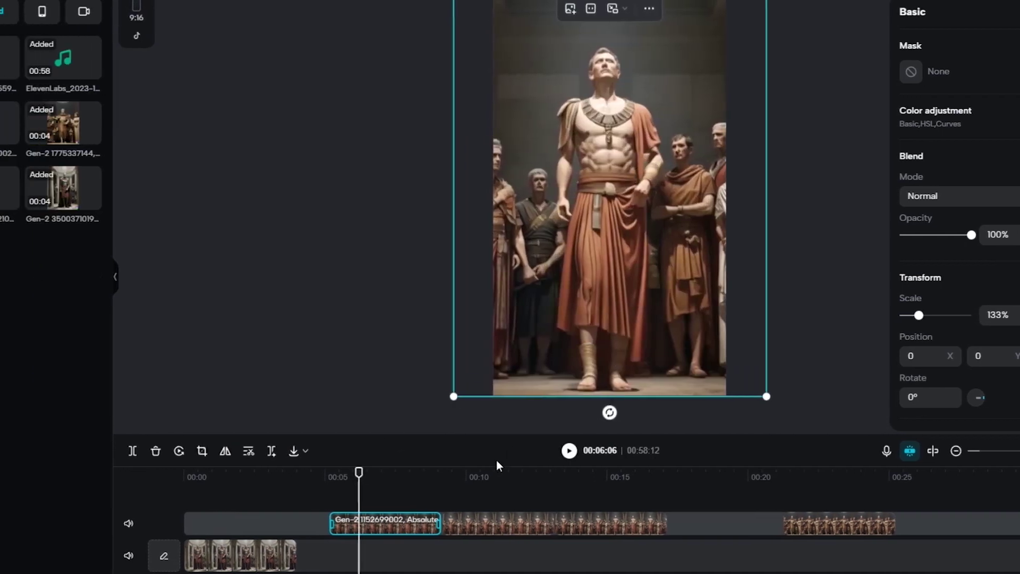
pyautogui.click(387, 518)
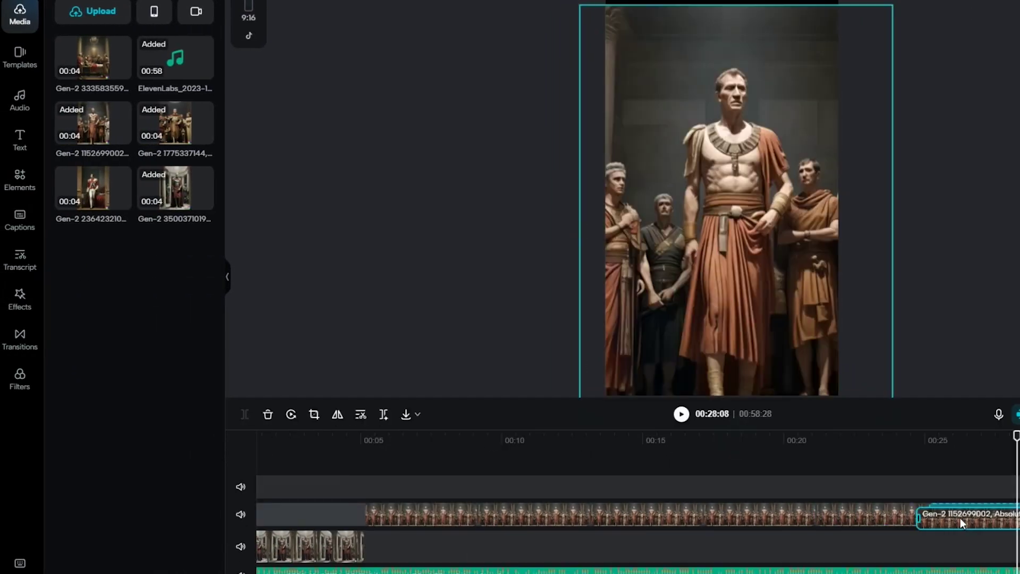
pyautogui.click(973, 515)
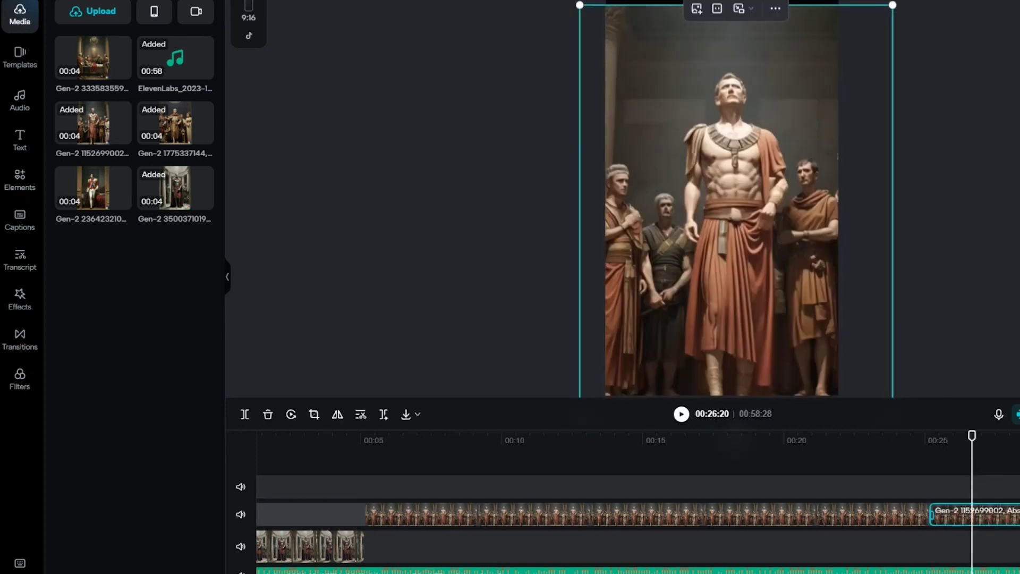
pyautogui.moveTo(817, 258); pyautogui.dragTo(799, 234)
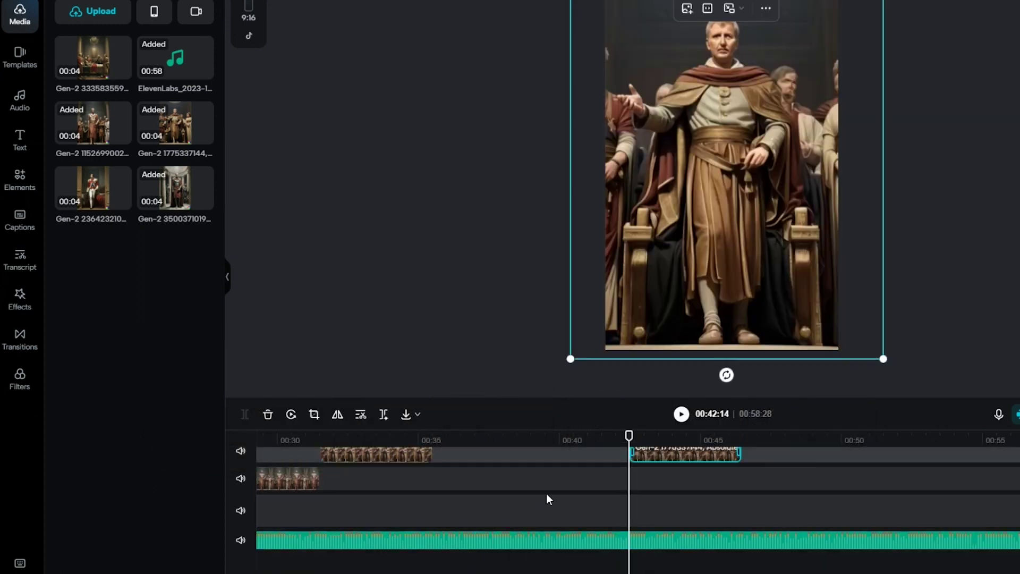
# Move a clip along the timeline and put the Clear filter on a new track at the start
pyautogui.moveTo(669, 482); pyautogui.dragTo(584, 486)
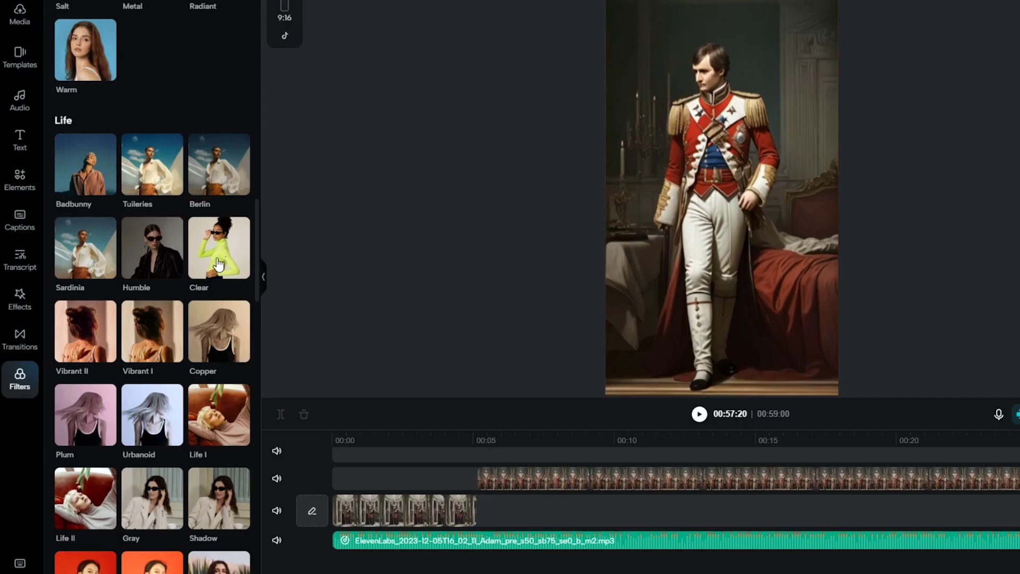
pyautogui.moveTo(376, 452); pyautogui.dragTo(360, 510)
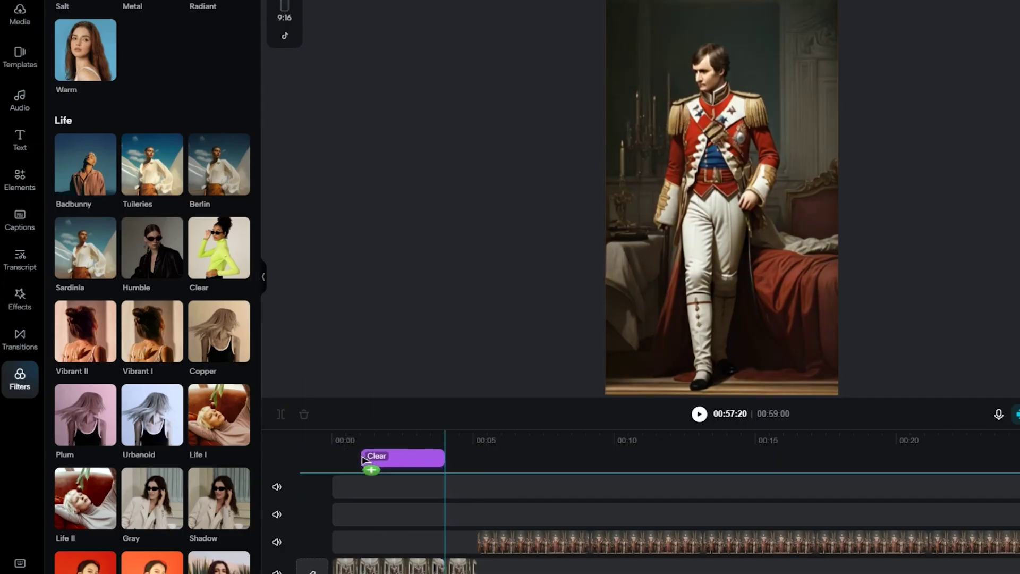
pyautogui.moveTo(363, 459); pyautogui.dragTo(360, 460)
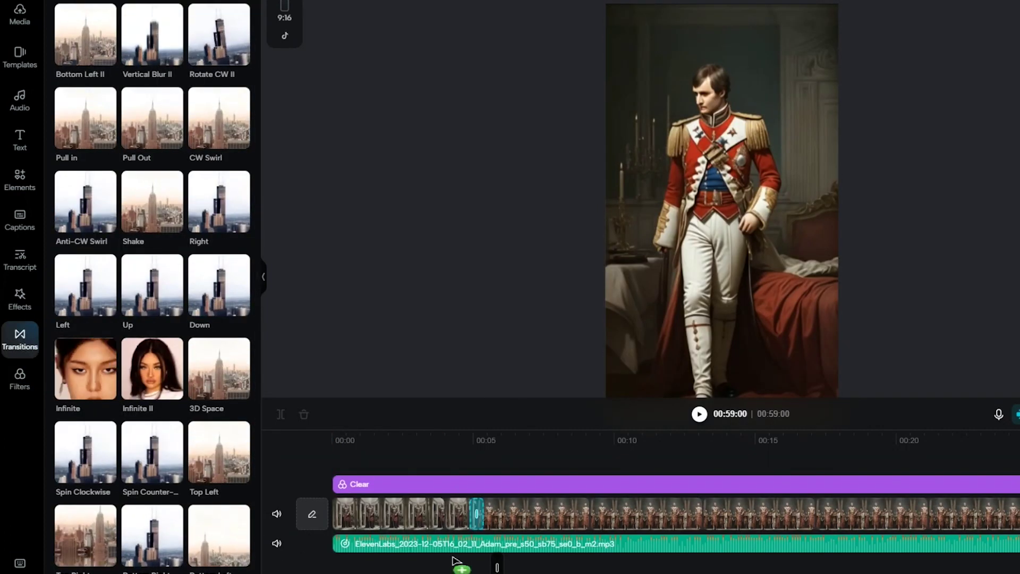
# Add a transition between two clips and place Play Pendulum on the effects track at 00:44
pyautogui.moveTo(386, 532)
pyautogui.mouseDown()
pyautogui.moveTo(332, 523)
pyautogui.moveTo(398, 518)
pyautogui.mouseUp()
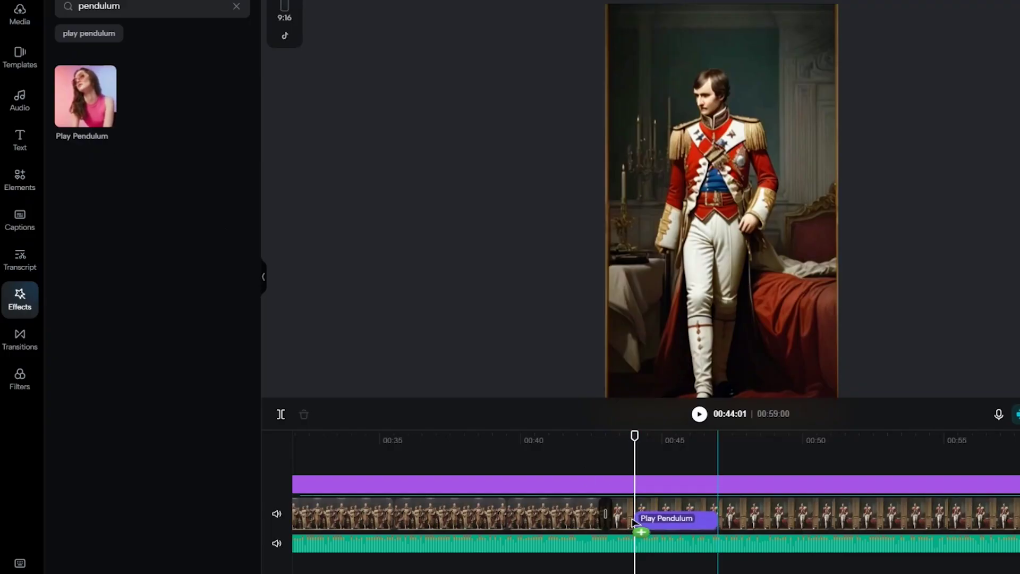
pyautogui.moveTo(632, 521); pyautogui.dragTo(634, 522)
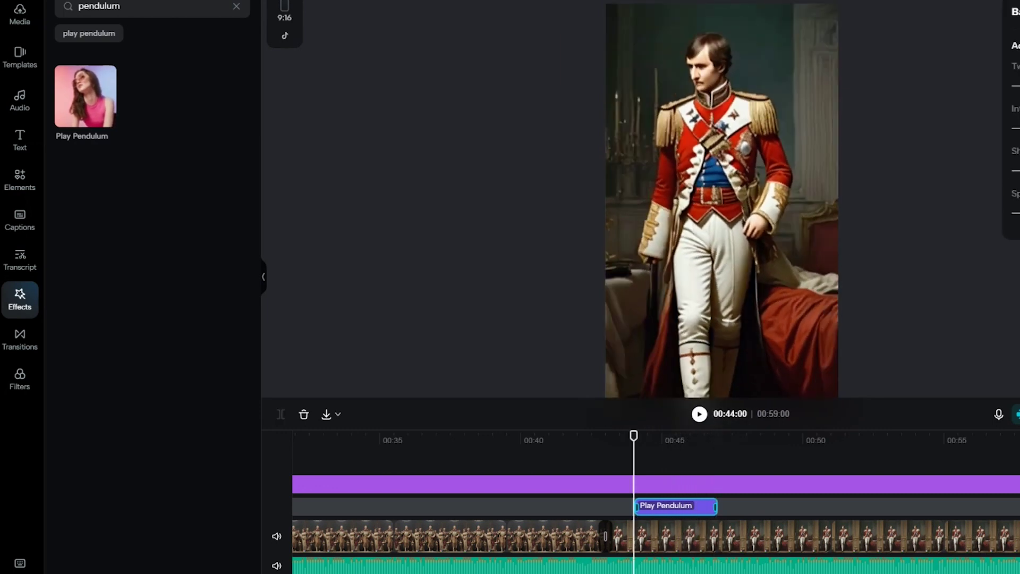
pyautogui.moveTo(683, 508); pyautogui.dragTo(679, 480)
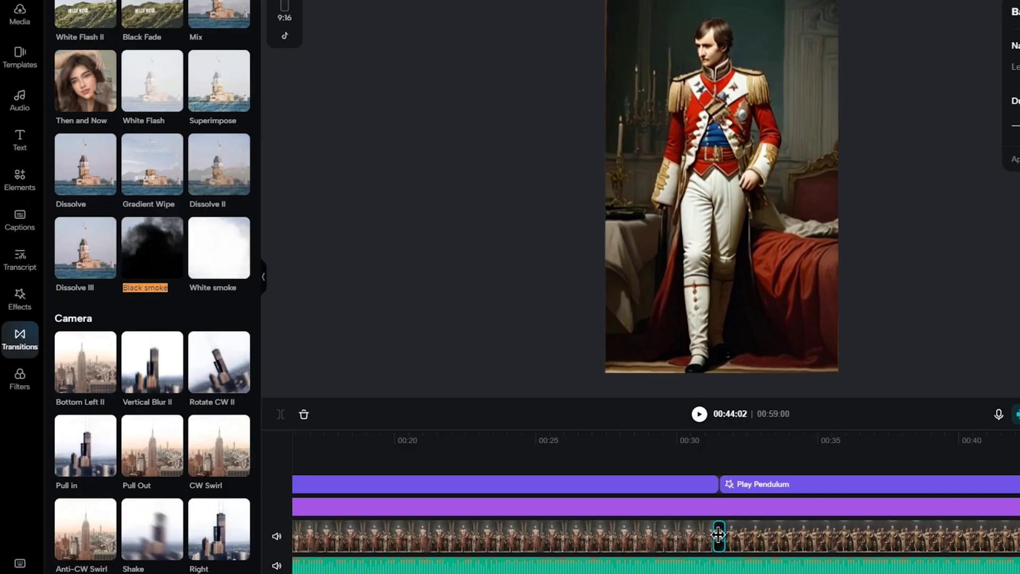
# Bring the Black smoke transition into view for the clip boundary near 00:31
pyautogui.moveTo(725, 534)
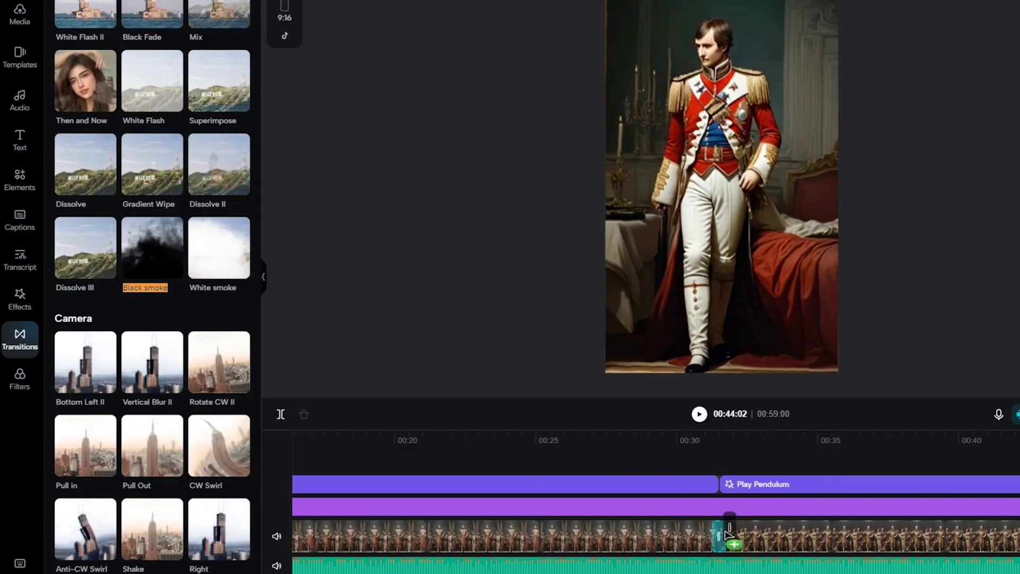
pyautogui.hscroll(-10, 725, 534)
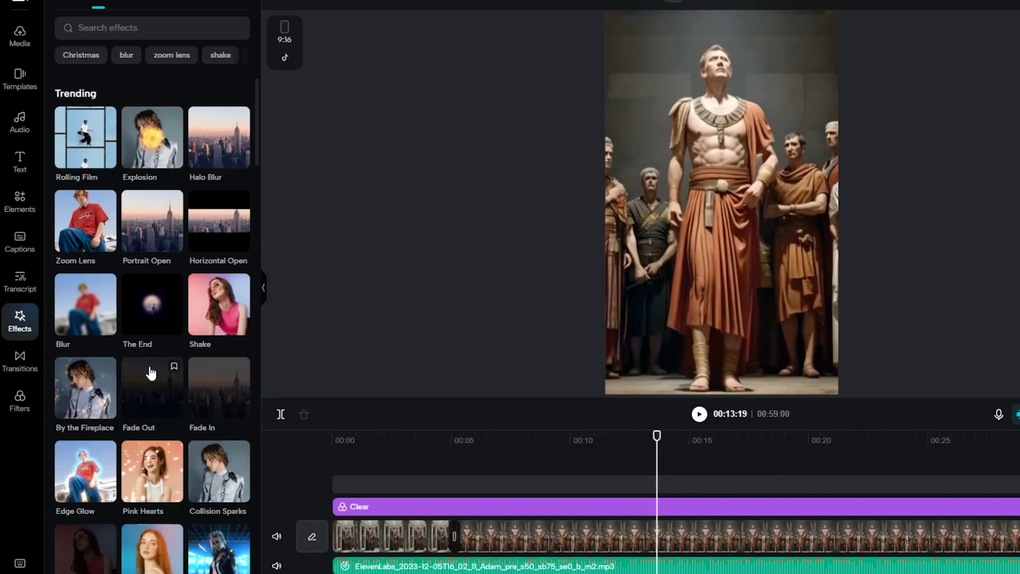
# Place By the Fireplace at 00:05, extend it over the rest of the video, and preview it
pyautogui.moveTo(469, 493); pyautogui.dragTo(458, 493)
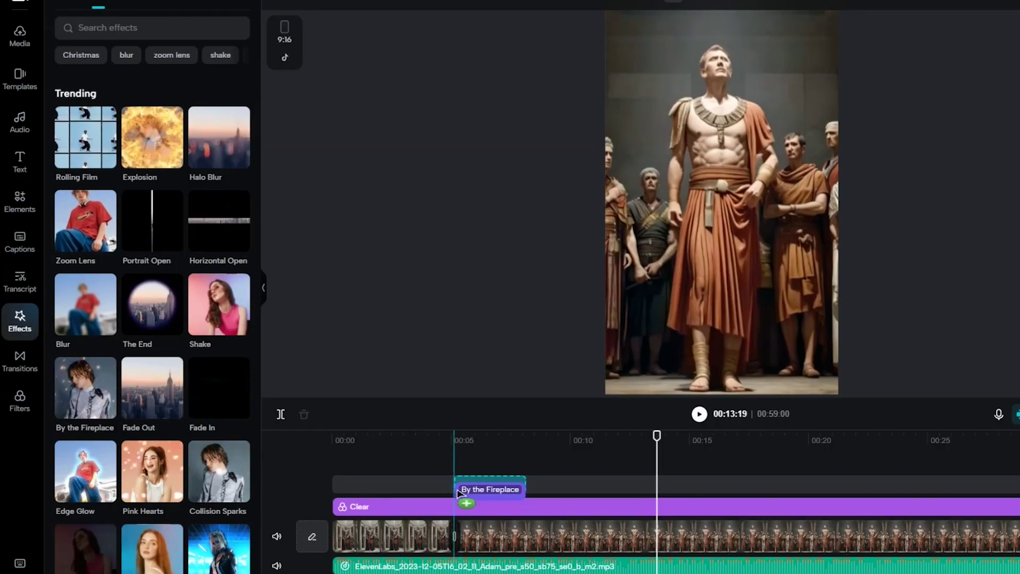
pyautogui.moveTo(526, 490); pyautogui.dragTo(525, 487)
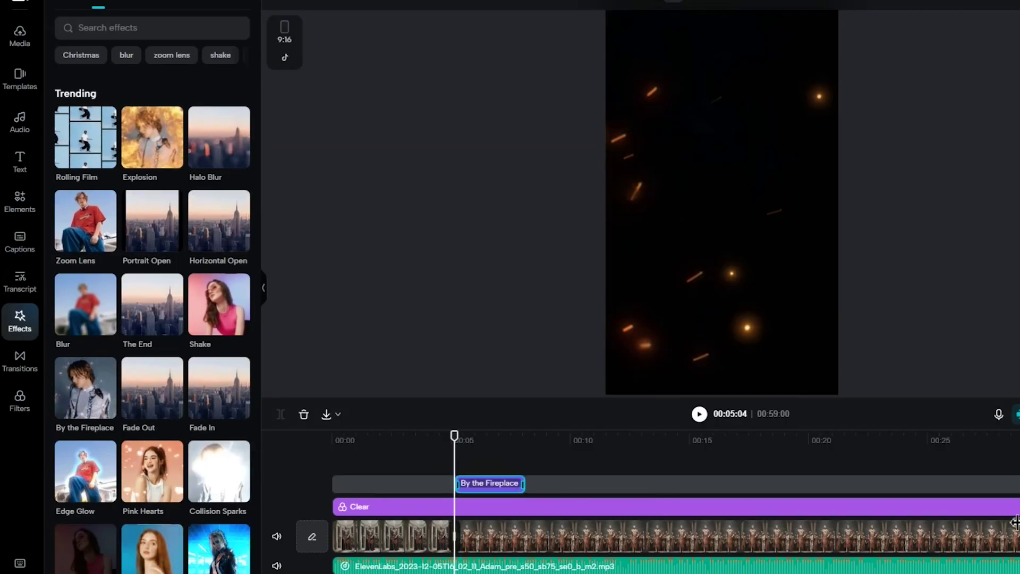
pyautogui.moveTo(1015, 522); pyautogui.dragTo(1019, 522)
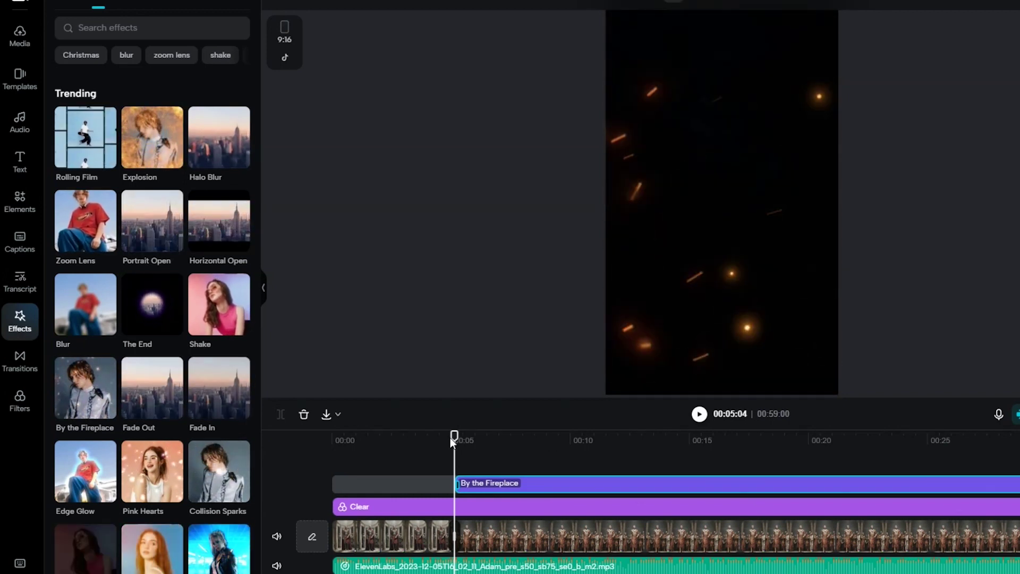
pyautogui.press('space')
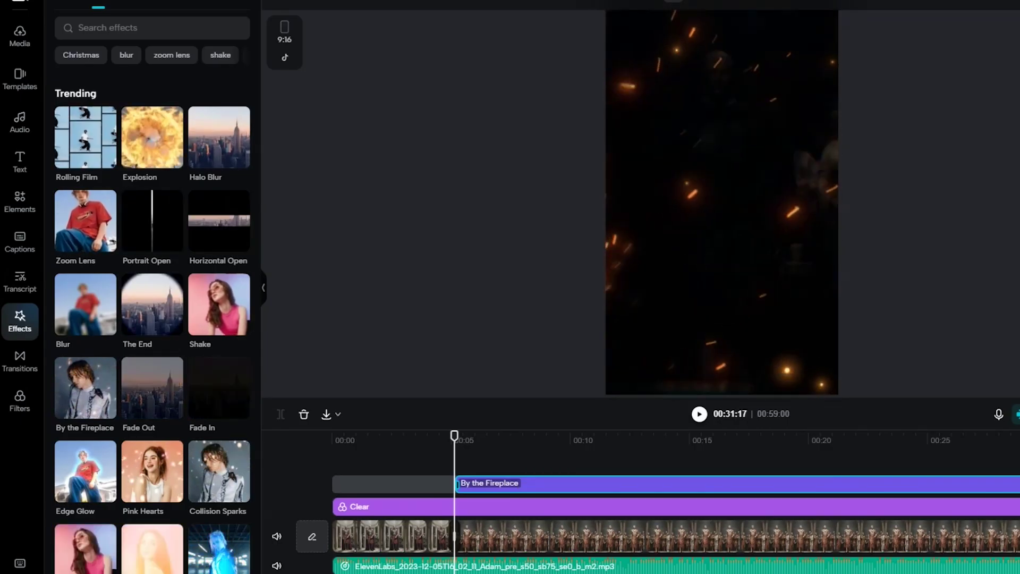
pyautogui.press('space')
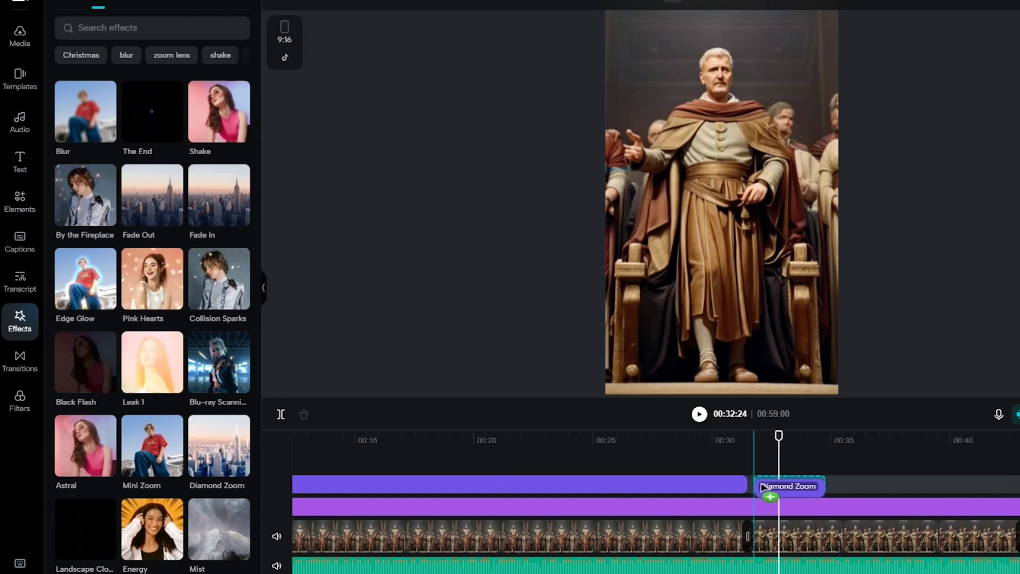
# Add Play Pendulum at 00:31, lengthen it, and preview the edit
pyautogui.click(762, 487)
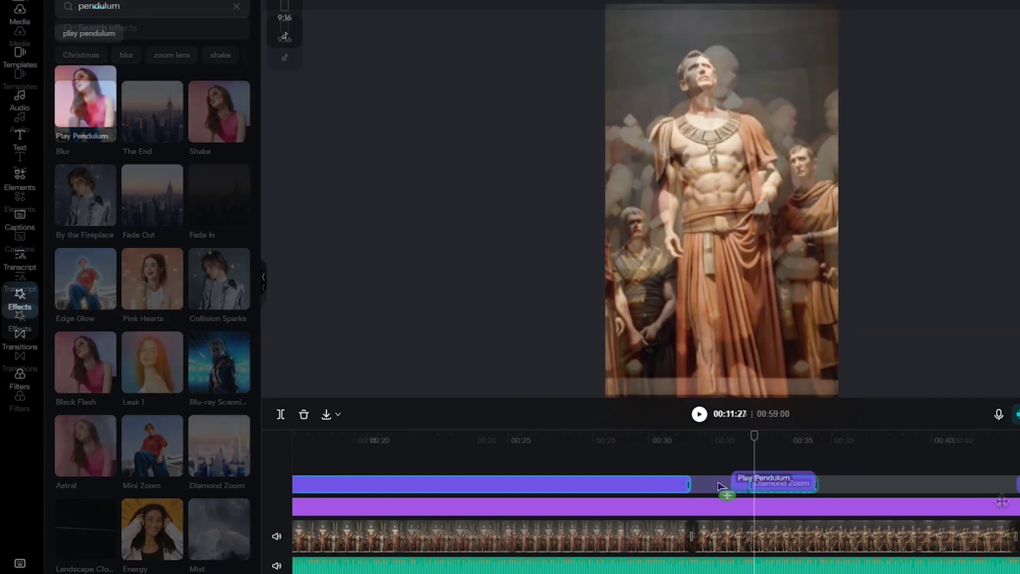
pyautogui.moveTo(716, 486); pyautogui.dragTo(702, 487)
pyautogui.moveTo(777, 482); pyautogui.dragTo(772, 486)
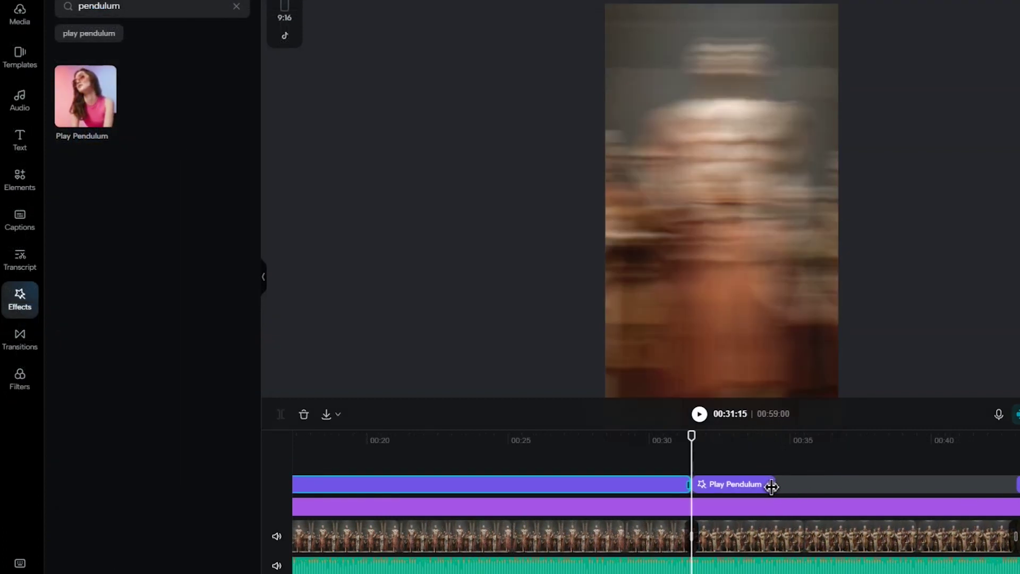
pyautogui.moveTo(997, 487); pyautogui.dragTo(1013, 486)
pyautogui.press('space')
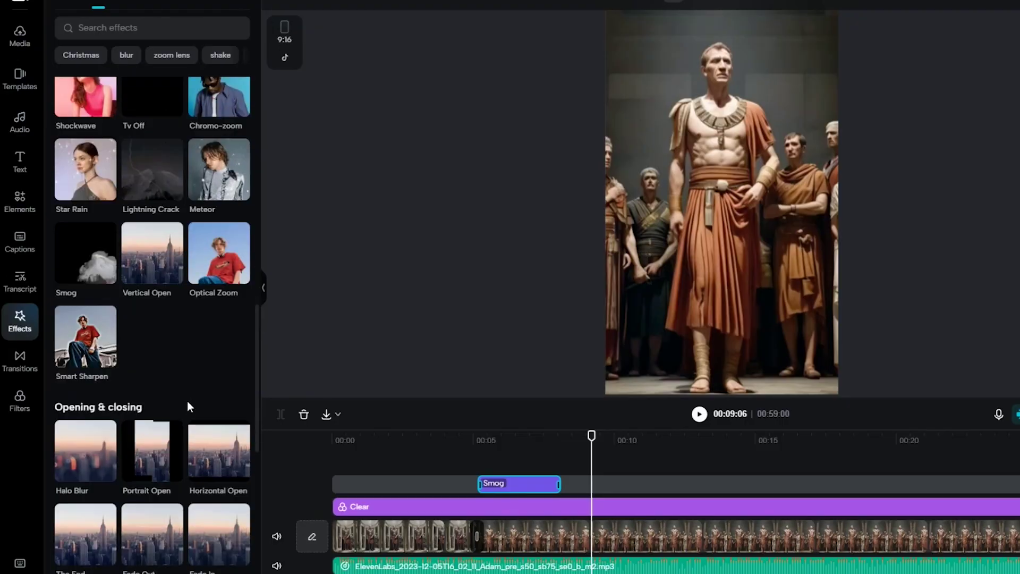
pyautogui.scroll(-3, 187, 401)
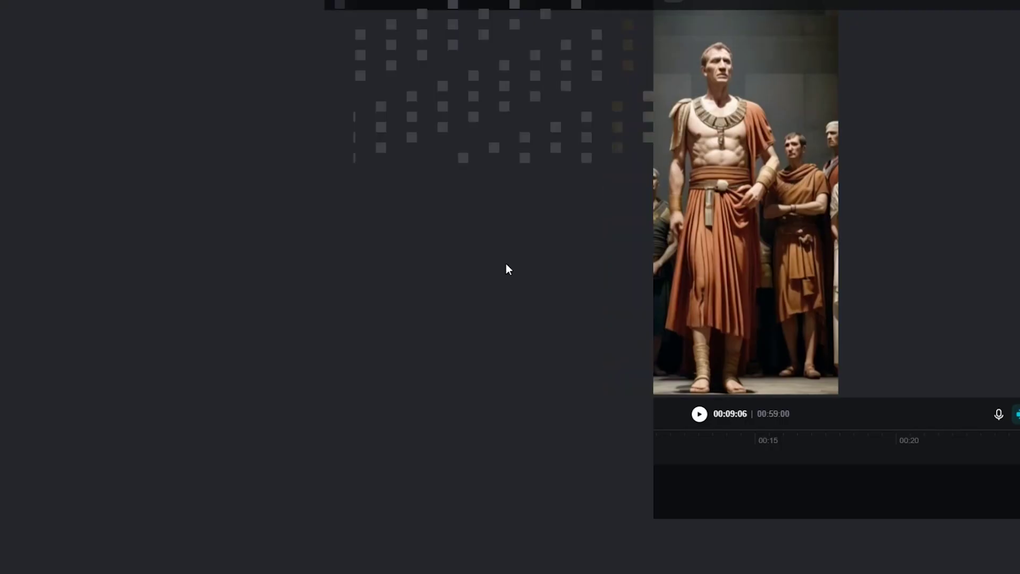
# Preview the Smog and By the Fireplace effects, then put the Final Girl music on the timeline
pyautogui.click(505, 307)
pyautogui.scroll(-2, 176, 444)
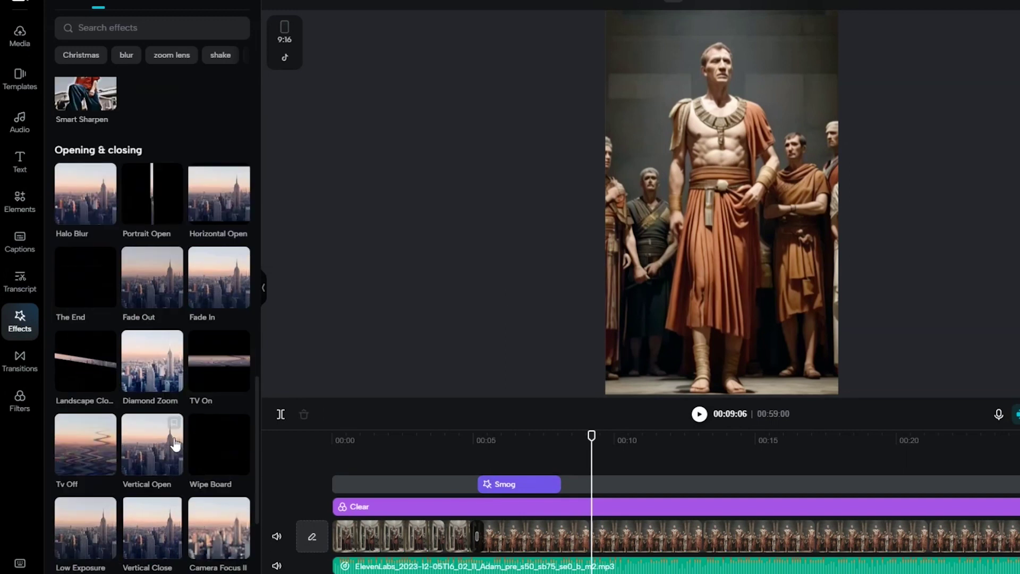
pyautogui.scroll(-1, 175, 444)
pyautogui.scroll(-5, 153, 435)
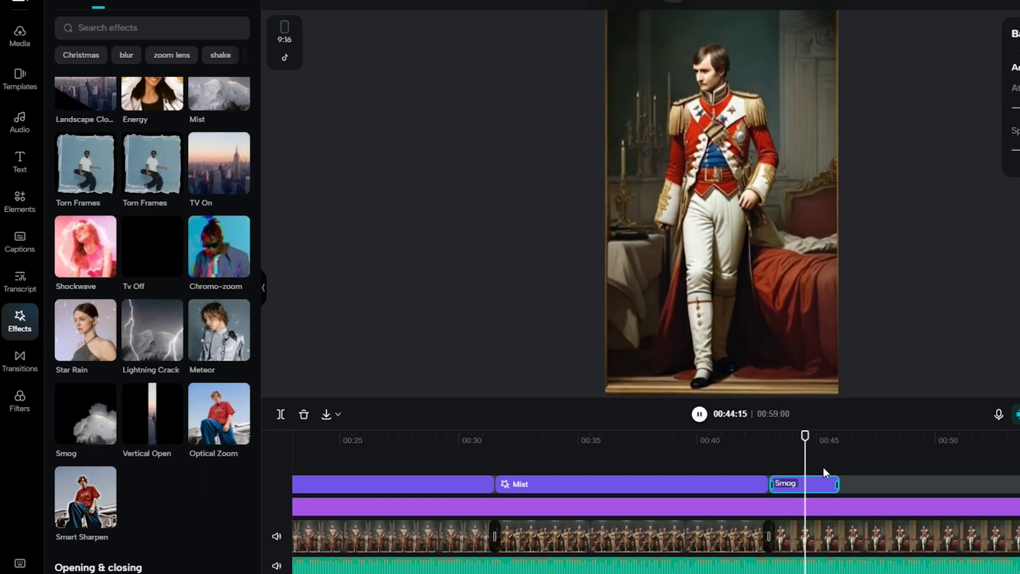
pyautogui.press('space')
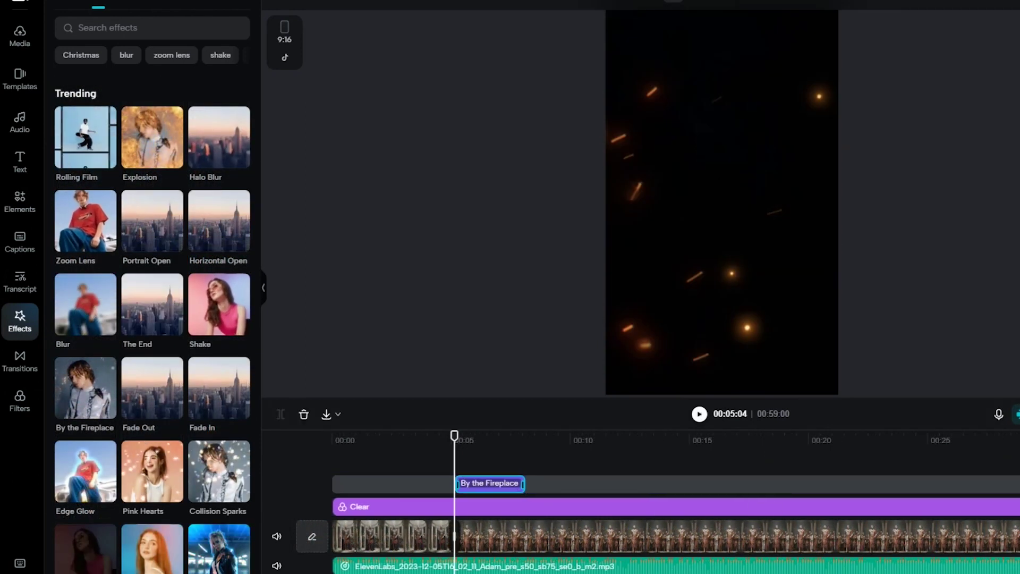
pyautogui.press('space')
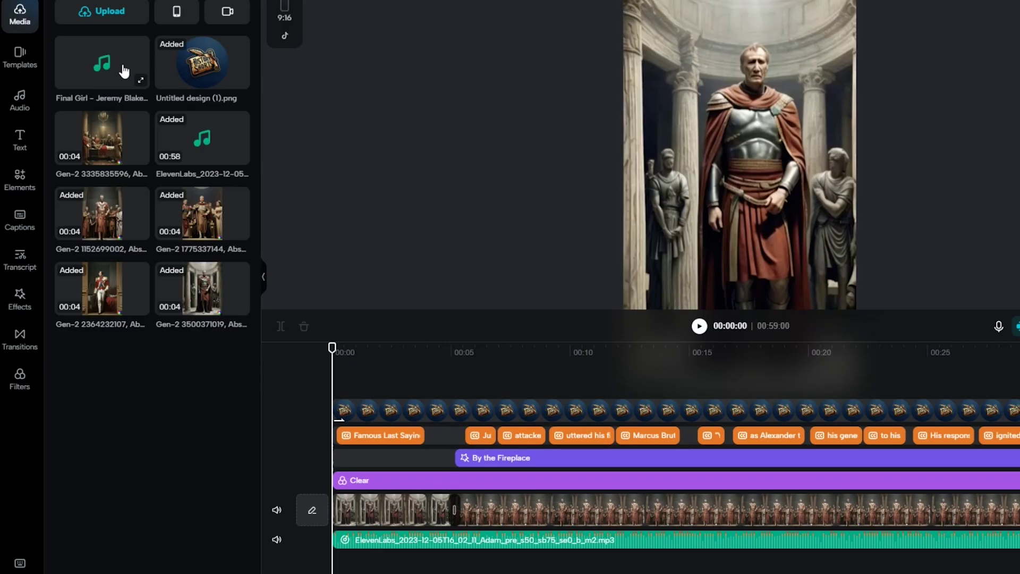
pyautogui.moveTo(123, 71); pyautogui.dragTo(367, 540)
pyautogui.moveTo(363, 349); pyautogui.dragTo(349, 350)
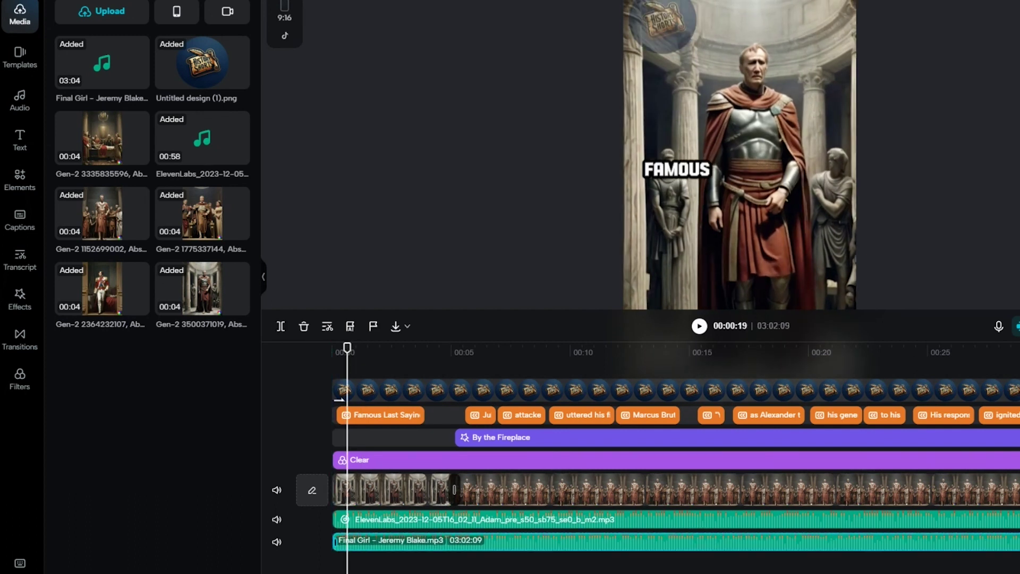
# Scroll the timeline right toward the caption clip
pyautogui.hscroll(3, 498, 524)
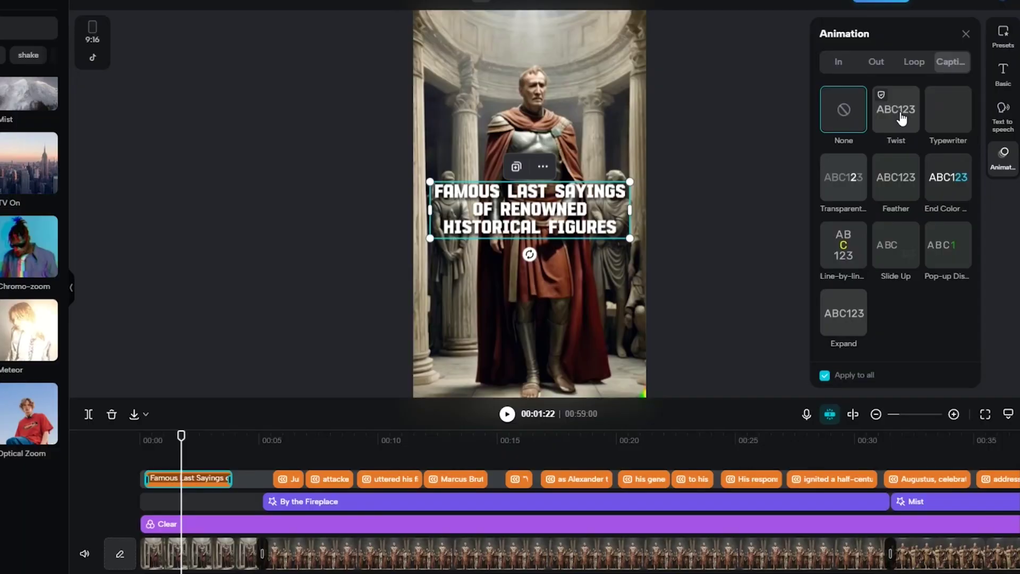
# Give the captions the Twist animation, remove their stroke, and make their shadow black
pyautogui.click(901, 119)
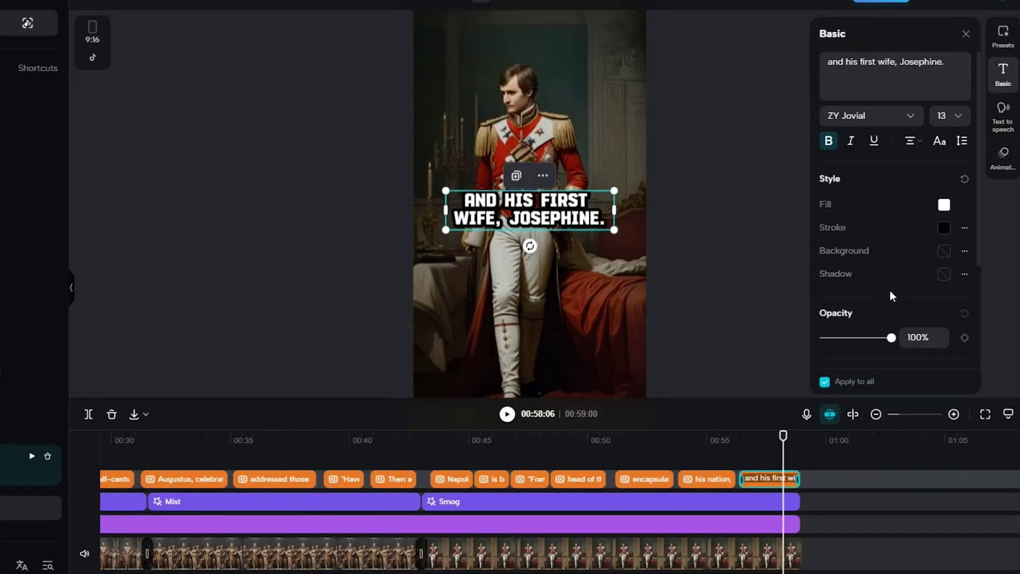
pyautogui.click(944, 228)
pyautogui.click(813, 319)
pyautogui.scroll(-3, 887, 253)
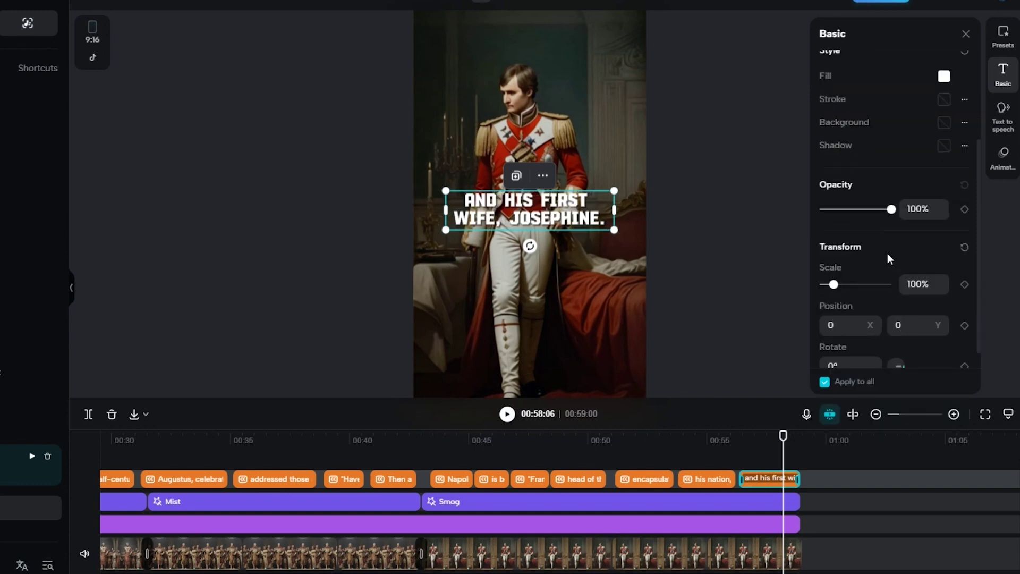
pyautogui.scroll(3, 859, 285)
pyautogui.click(944, 189)
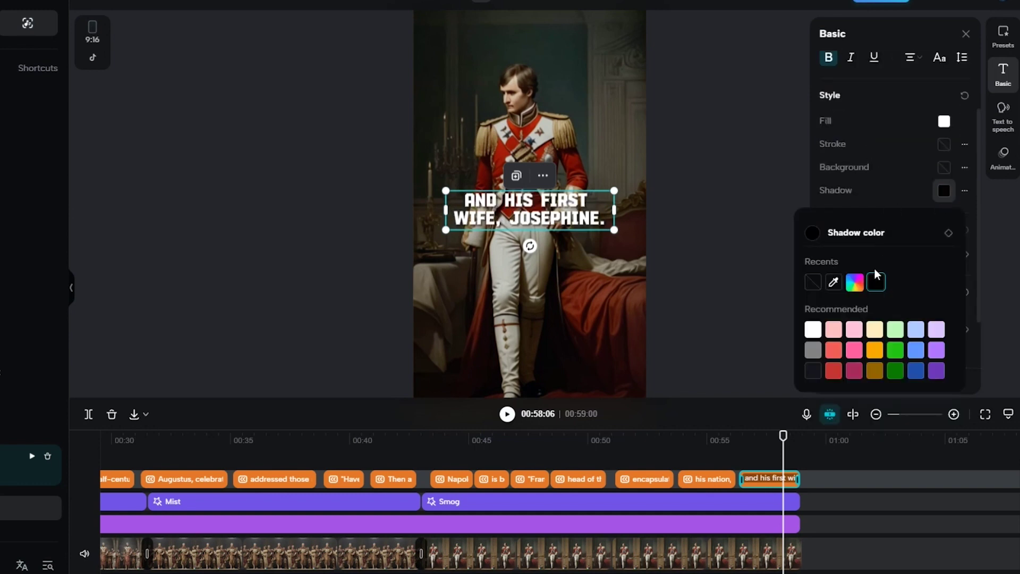
pyautogui.click(945, 190)
pyautogui.click(965, 190)
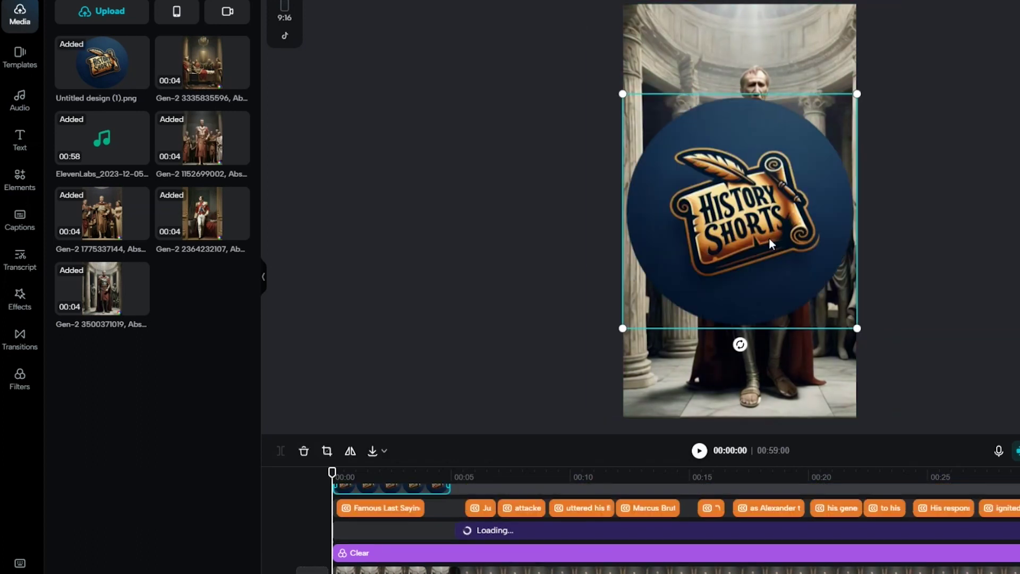
pyautogui.moveTo(856, 329); pyautogui.dragTo(684, 124)
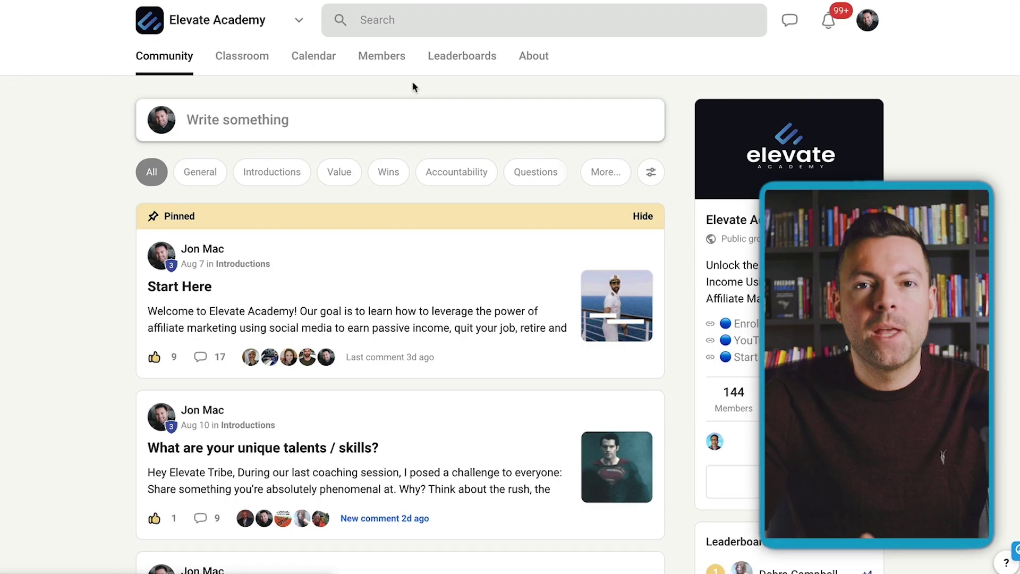
# Browse the Community feed and The Elevate Roadmap post, then open the Classroom's Orientation course
pyautogui.scroll(-8, 480, 160)
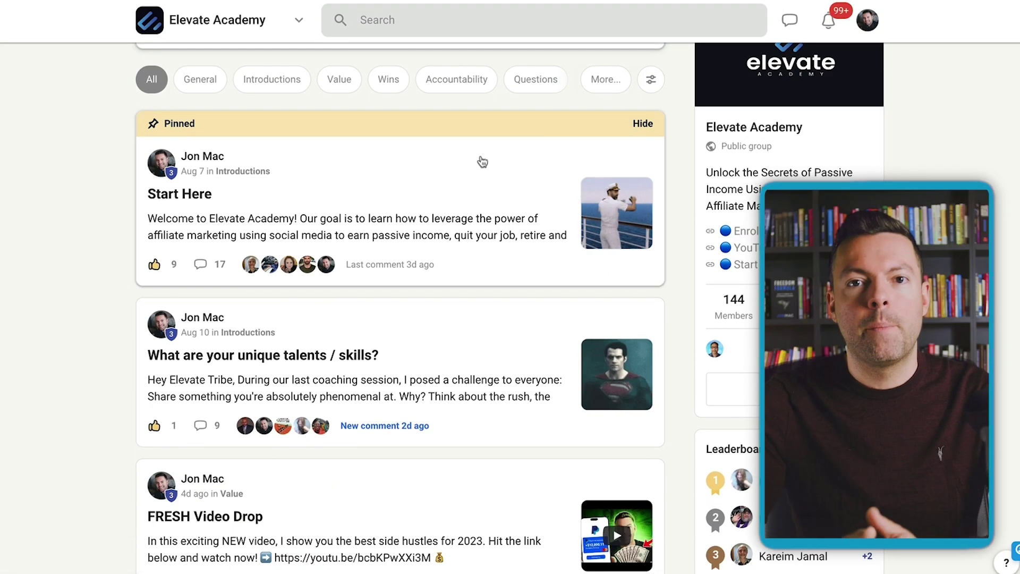
pyautogui.scroll(-8, 452, 192)
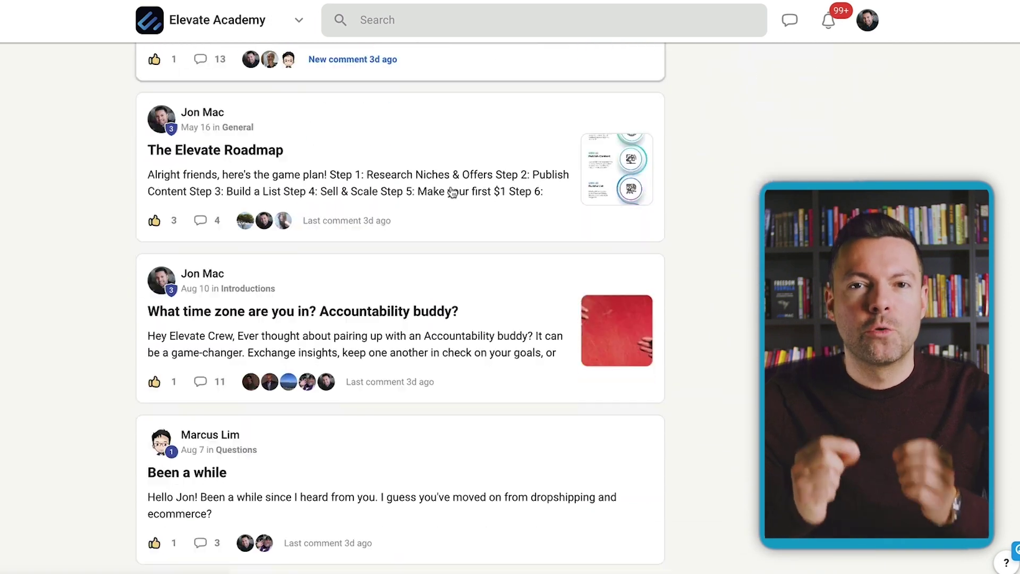
pyautogui.click(416, 133)
pyautogui.scroll(-10, 558, 213)
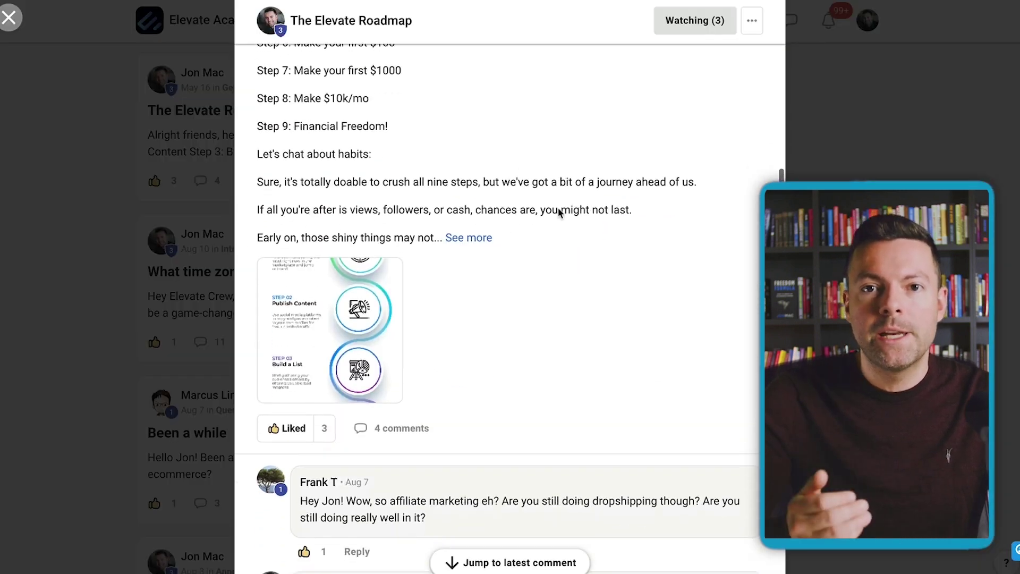
pyautogui.press('Escape')
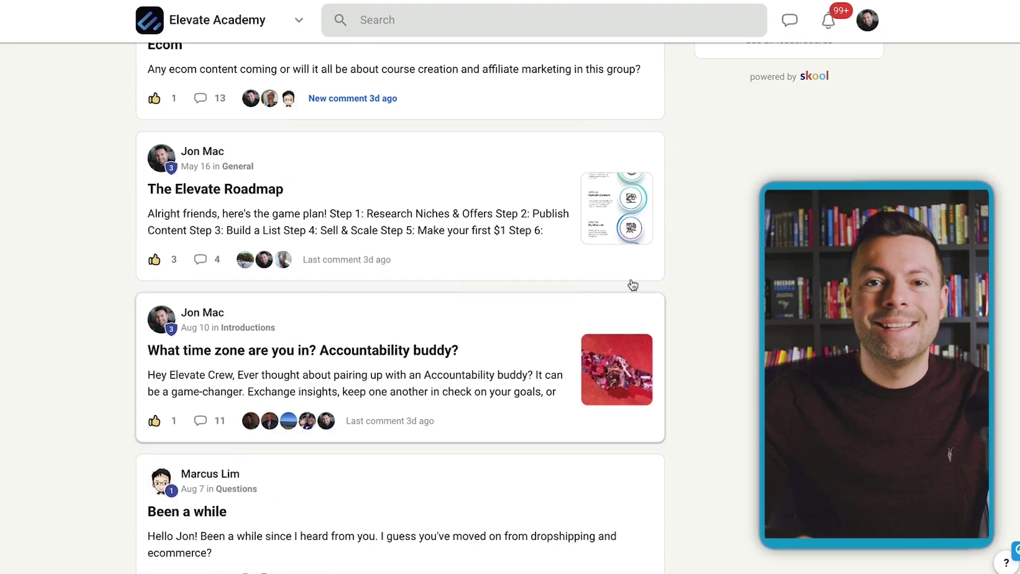
pyautogui.scroll(15, 630, 285)
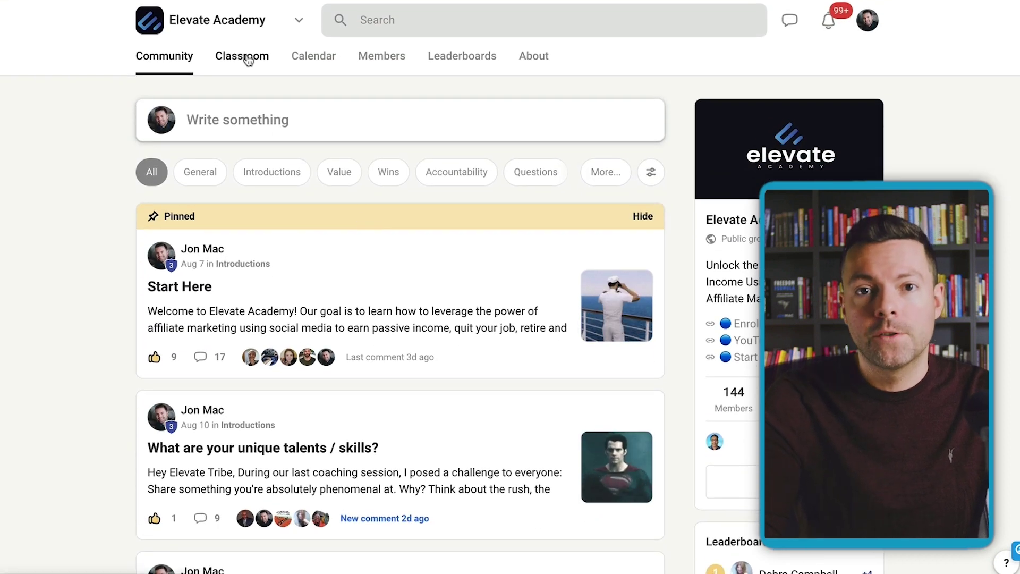
pyautogui.click(246, 58)
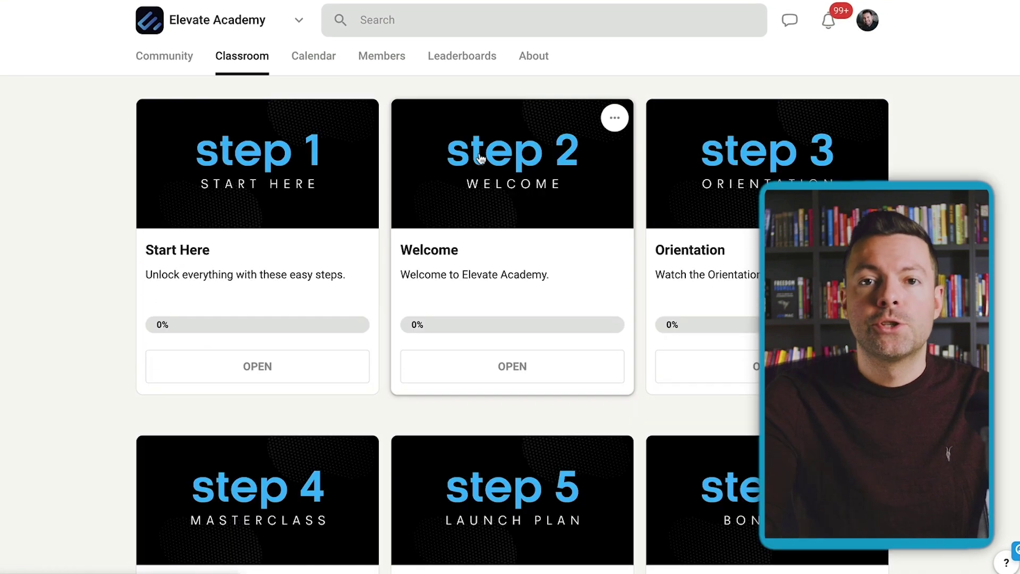
pyautogui.click(704, 202)
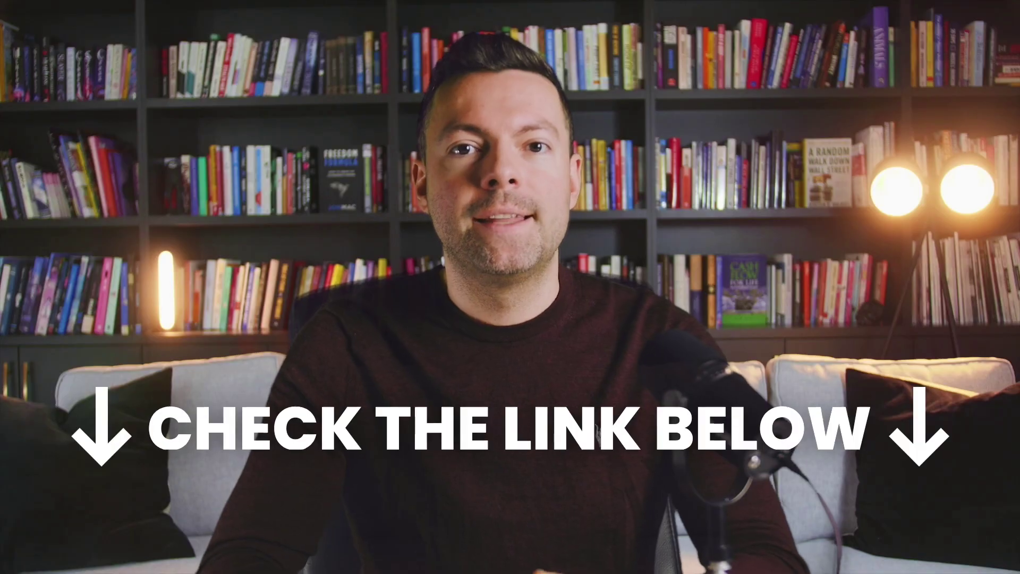